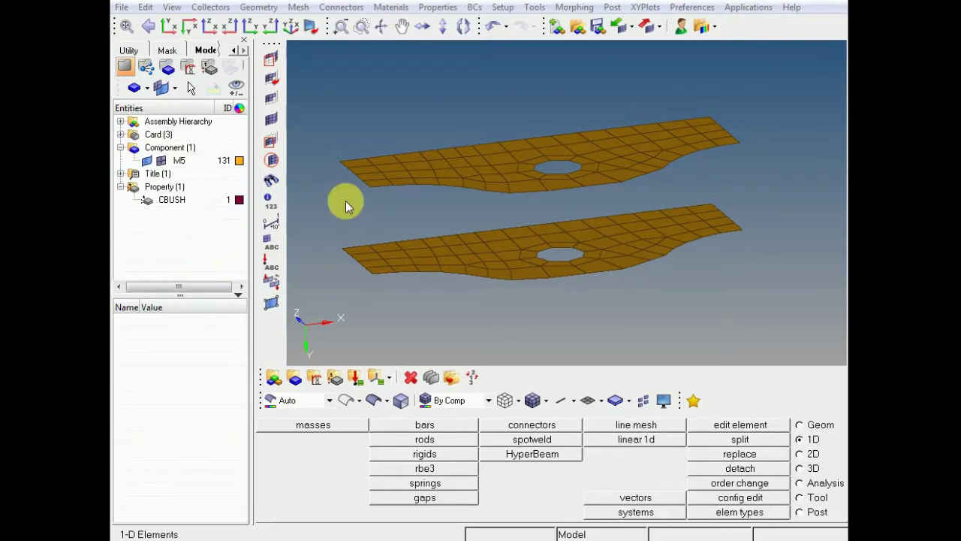
# Switch to the Bolt FE Modeling sticky note and review its C BUSH and RBE2 entries.
pyautogui.click(445, 151)
pyautogui.hotkey('alt', 'Tab')
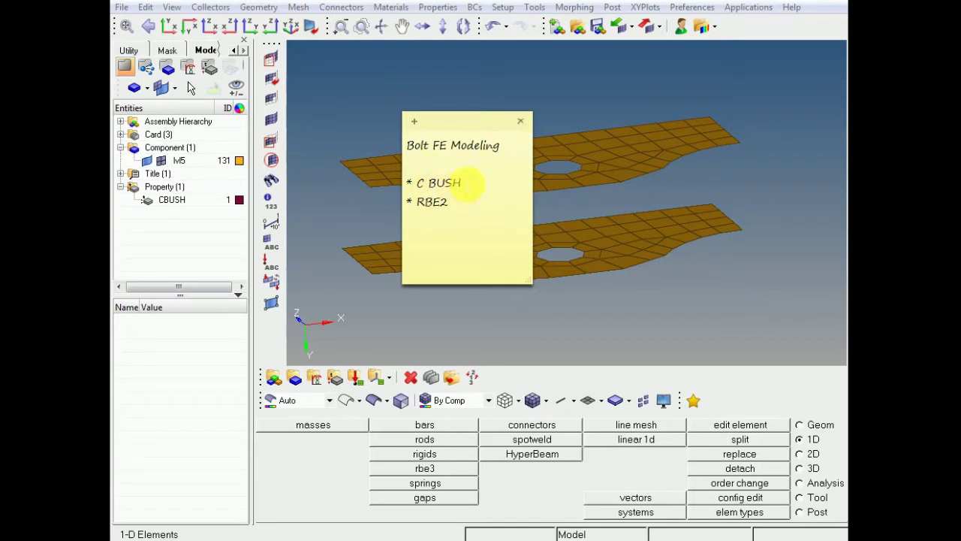
pyautogui.moveTo(408, 145); pyautogui.dragTo(430, 145)
pyautogui.moveTo(413, 183); pyautogui.dragTo(467, 184)
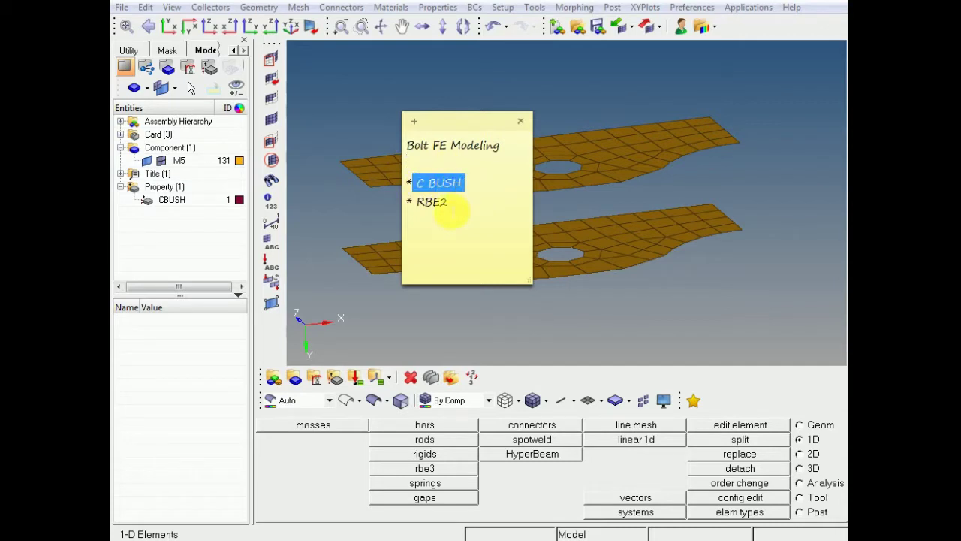
pyautogui.click(443, 205)
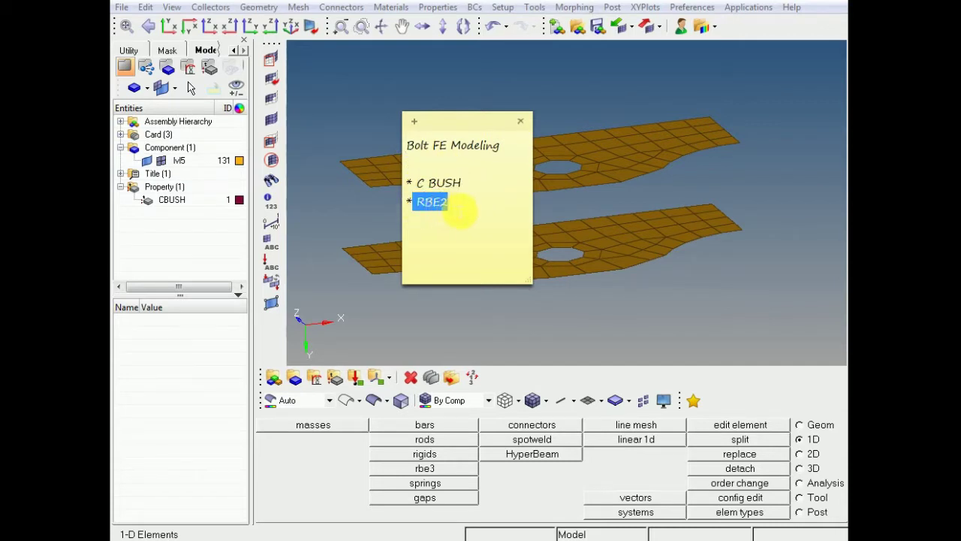
pyautogui.click(459, 211)
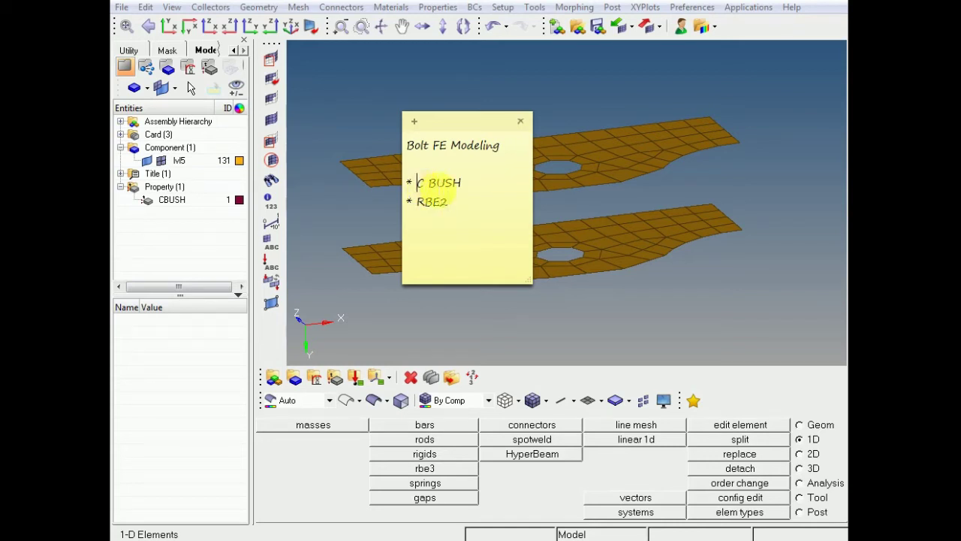
# Add the line "Huth formule" below C BUSH in the sticky note and return to the mesh model.
pyautogui.moveTo(418, 182); pyautogui.dragTo(483, 192)
pyautogui.click(483, 191)
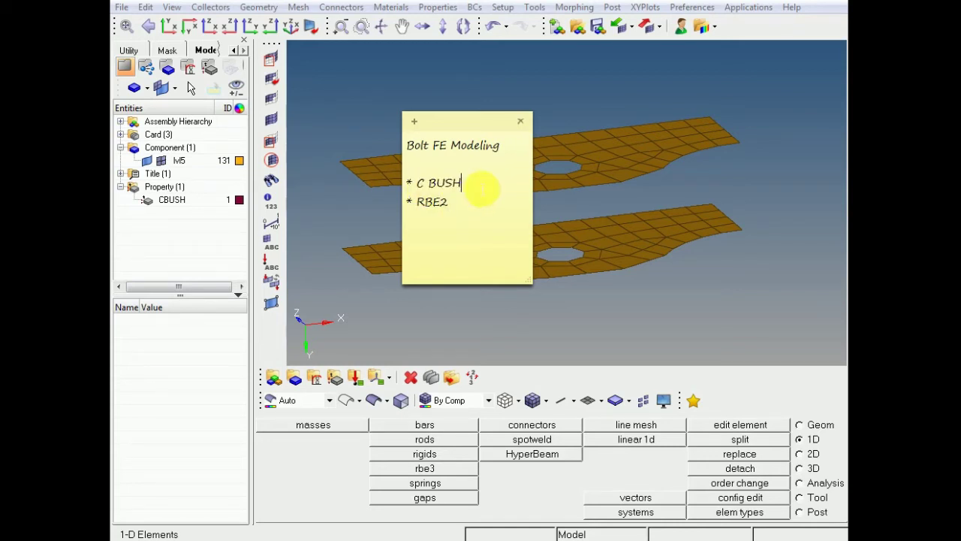
pyautogui.press('Return')
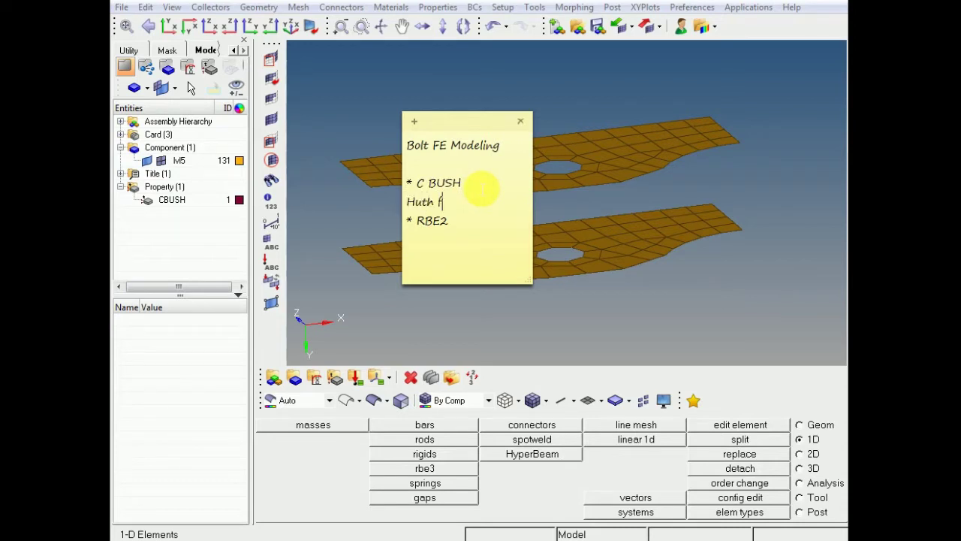
pyautogui.write('Huth formule')
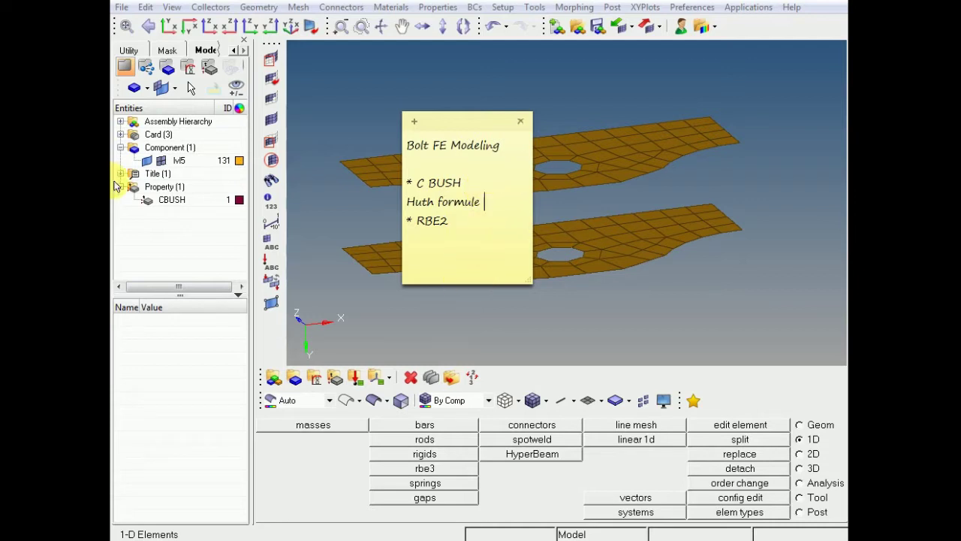
pyautogui.click(471, 81)
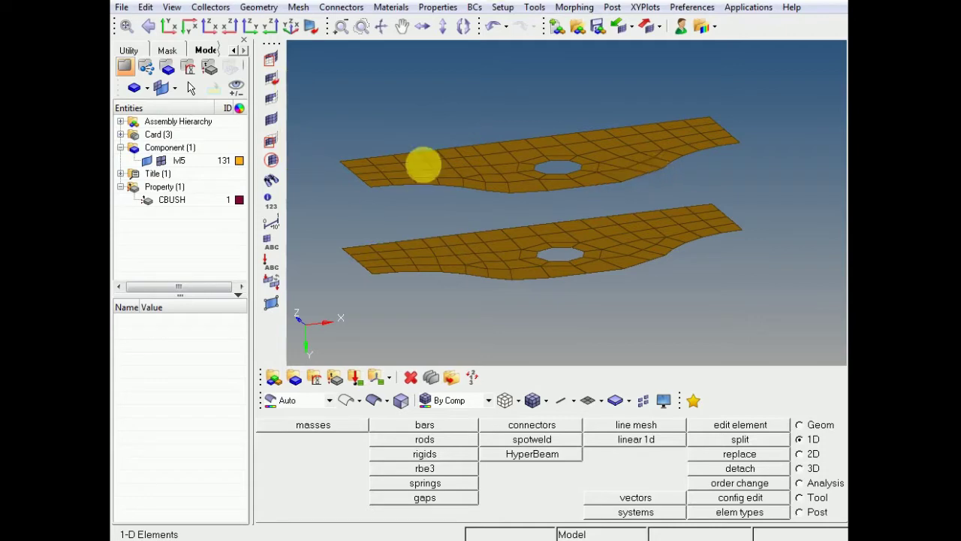
# Examine the two parallel plate meshes and their aligned bolt holes from several angles.
pyautogui.moveTo(730, 202)
pyautogui.keyDown('ctrl'); pyautogui.mouseDown()
pyautogui.moveTo(730, 233)
pyautogui.moveTo(713, 203)
pyautogui.mouseUp(); pyautogui.keyUp('ctrl')
pyautogui.keyDown('ctrl'); pyautogui.moveTo(607, 154); pyautogui.dragTo(507, 196); pyautogui.keyUp('ctrl')
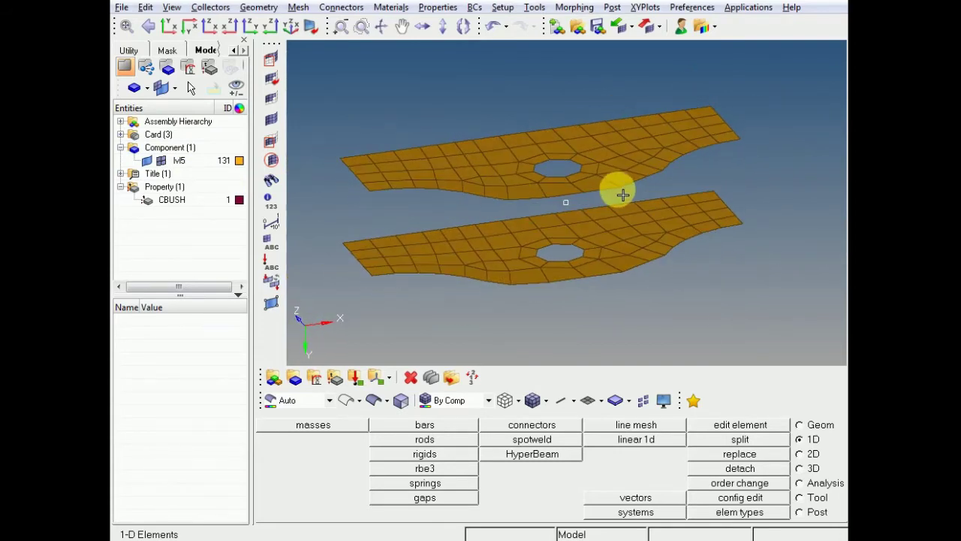
pyautogui.keyDown('ctrl'); pyautogui.scroll(1, 617, 187); pyautogui.keyUp('ctrl')
pyautogui.press('alt')
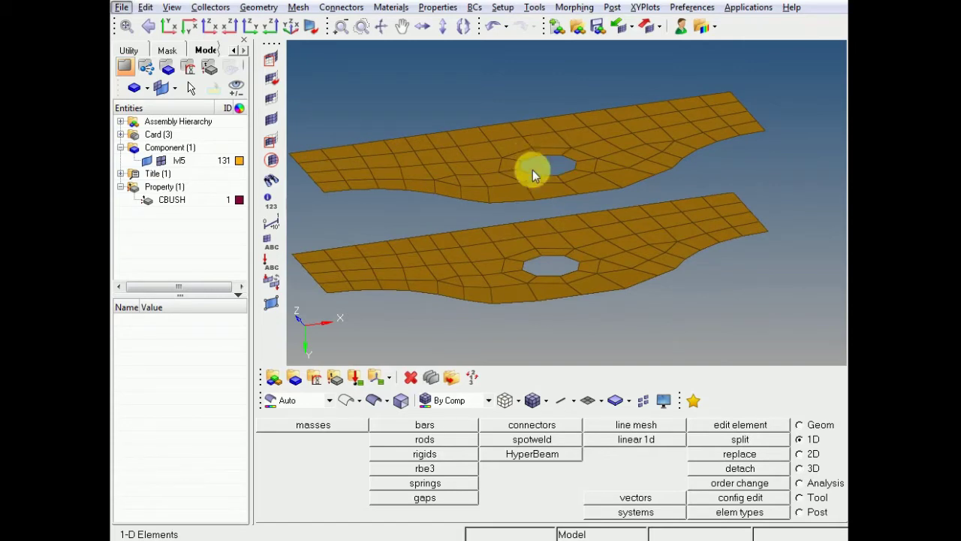
pyautogui.keyDown('ctrl'); pyautogui.moveTo(547, 260); pyautogui.dragTo(567, 217); pyautogui.keyUp('ctrl')
pyautogui.scroll(3, 579, 197)
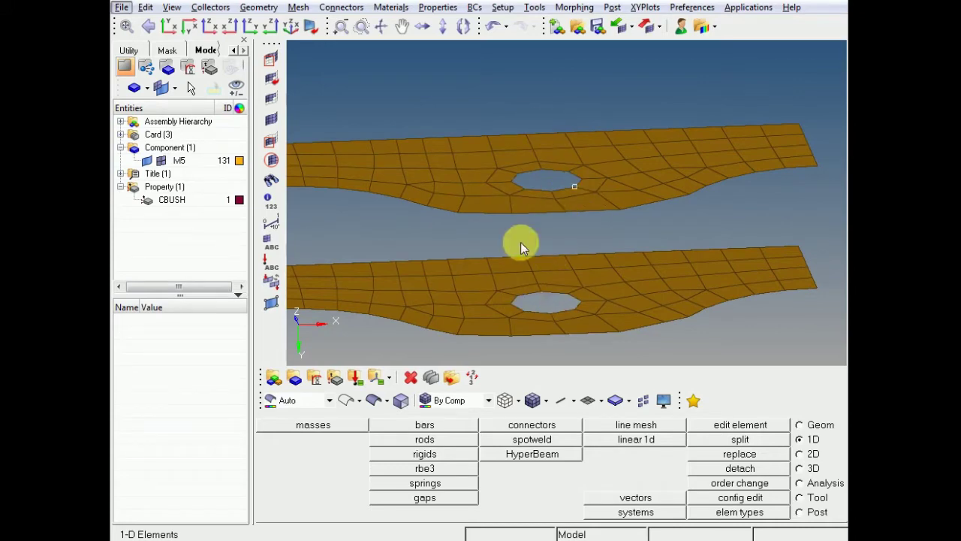
pyautogui.keyDown('ctrl'); pyautogui.scroll(-3, 556, 240); pyautogui.keyUp('ctrl')
pyautogui.keyDown('ctrl'); pyautogui.moveTo(579, 251); pyautogui.dragTo(587, 248); pyautogui.keyUp('ctrl')
pyautogui.keyDown('ctrl'); pyautogui.click(583, 246); pyautogui.keyUp('ctrl')
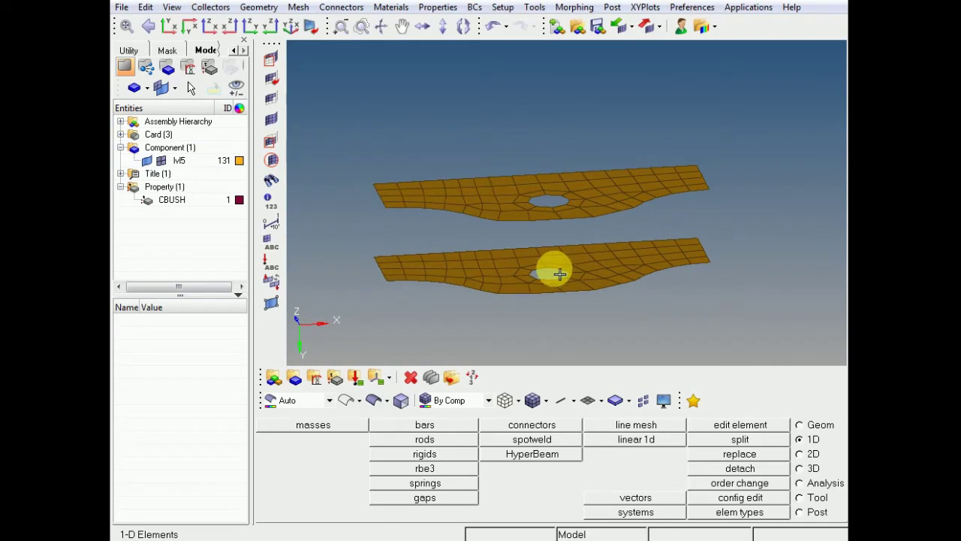
pyautogui.scroll(2, 551, 274)
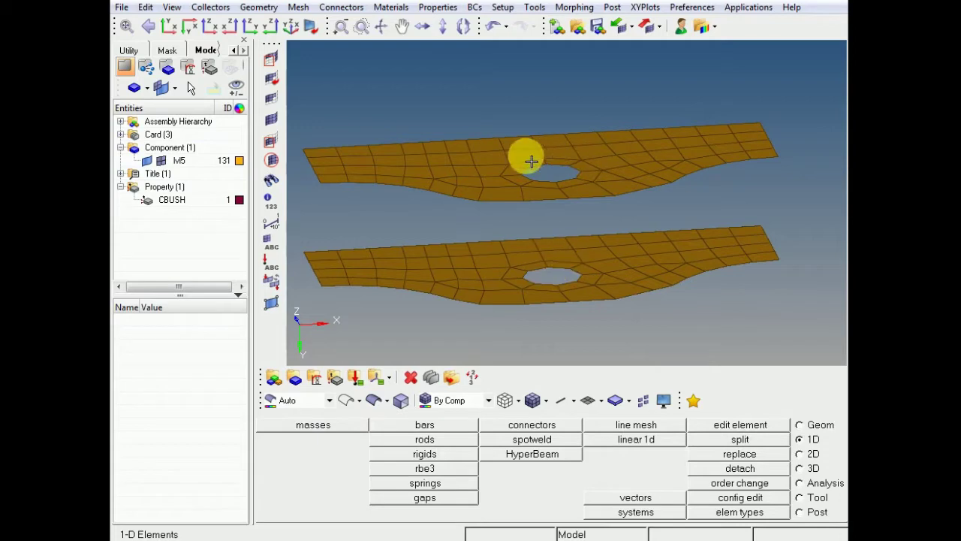
pyautogui.scroll(1, 558, 176)
pyautogui.scroll(-2, 557, 176)
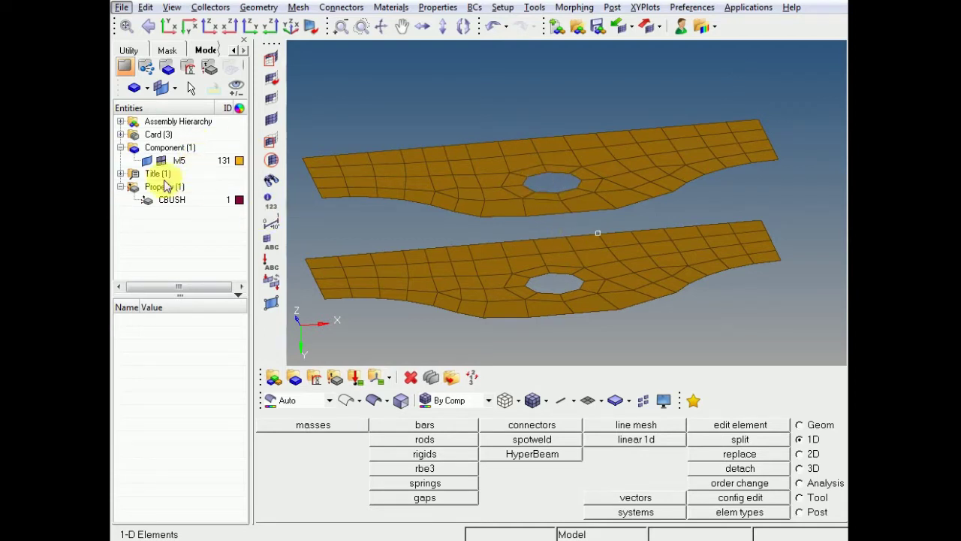
# Create a new component in the model and name it RBE2.
pyautogui.rightClick(152, 234)
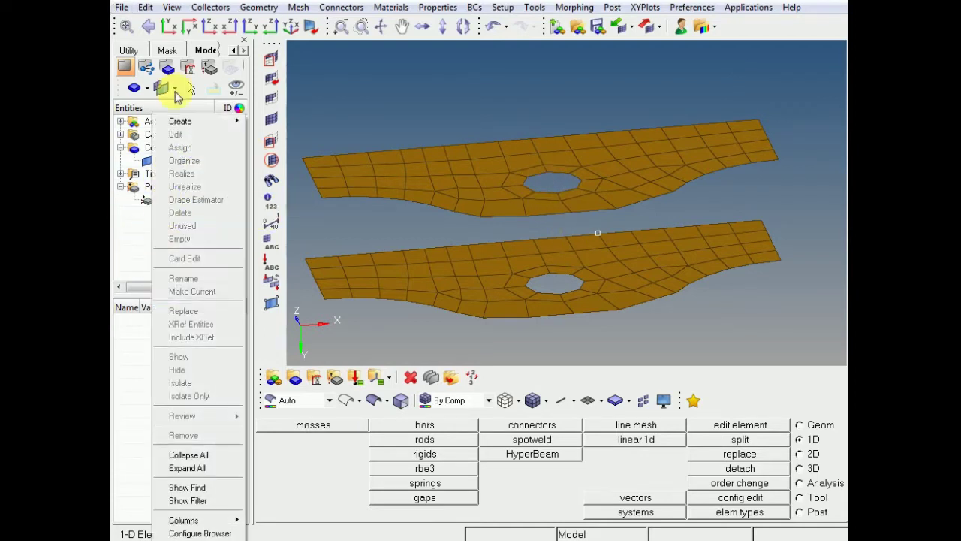
pyautogui.click(188, 111)
pyautogui.rightClick(154, 224)
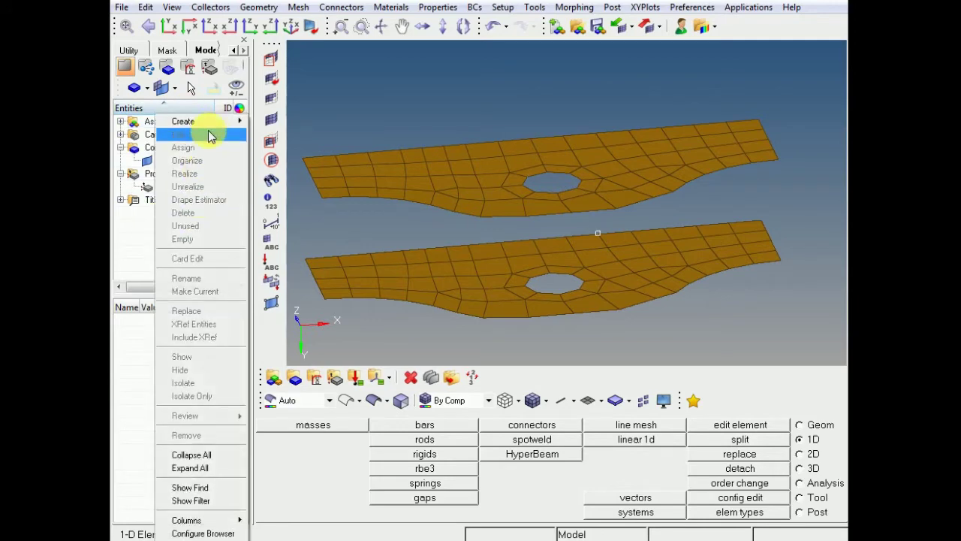
pyautogui.moveTo(210, 122)
pyautogui.click(290, 160)
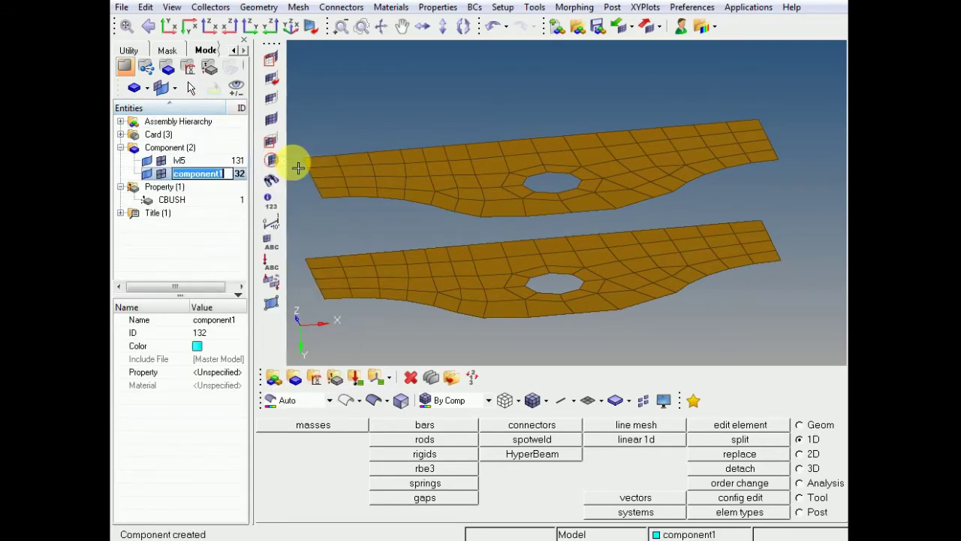
pyautogui.write('RBE2')
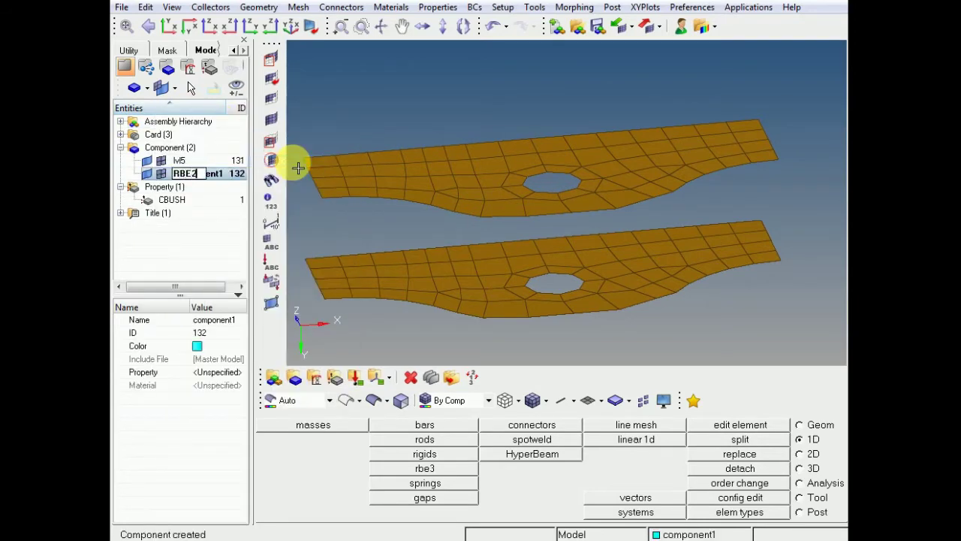
pyautogui.press('Return')
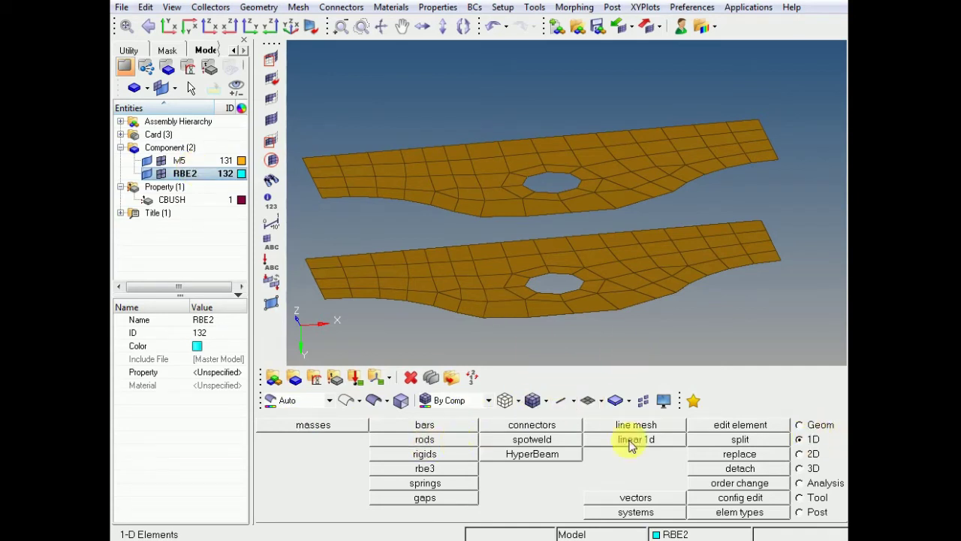
# Set up rigid element creation with a calculated independent node and multiple dependent nodes.
pyautogui.click(425, 454)
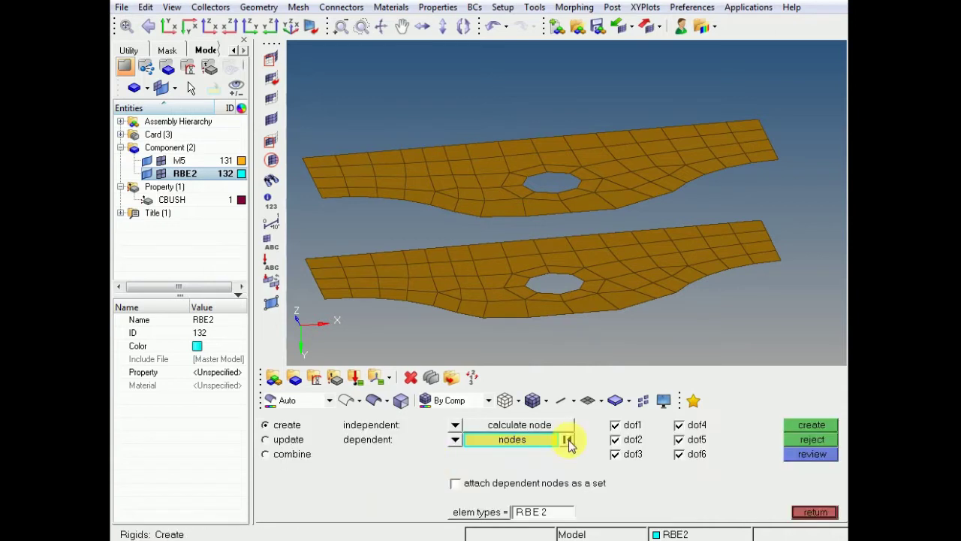
pyautogui.click(456, 426)
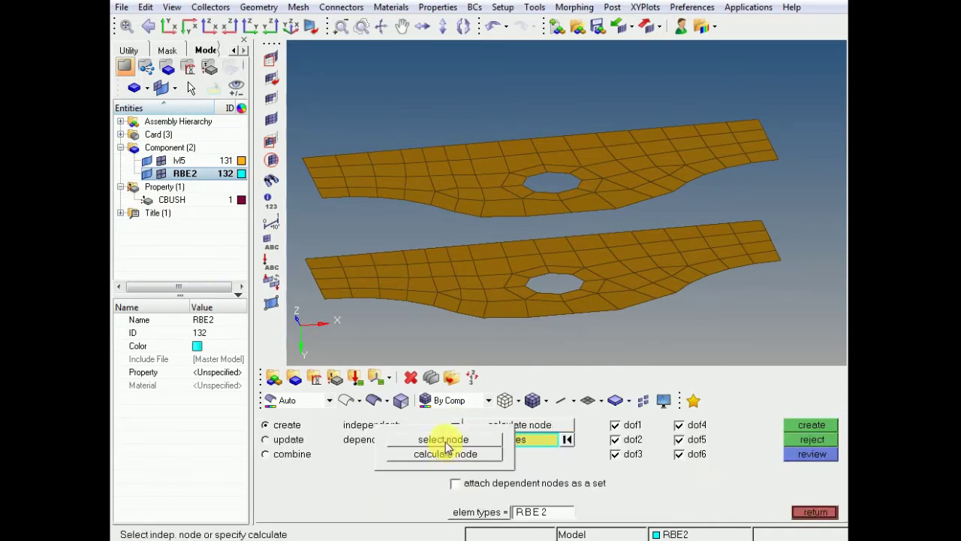
pyautogui.click(446, 453)
pyautogui.click(454, 441)
pyautogui.click(443, 453)
# Create an RBE2 rigid element from the eight nodes around the lower plate's hole.
pyautogui.scroll(3, 552, 272)
pyautogui.scroll(5, 552, 272)
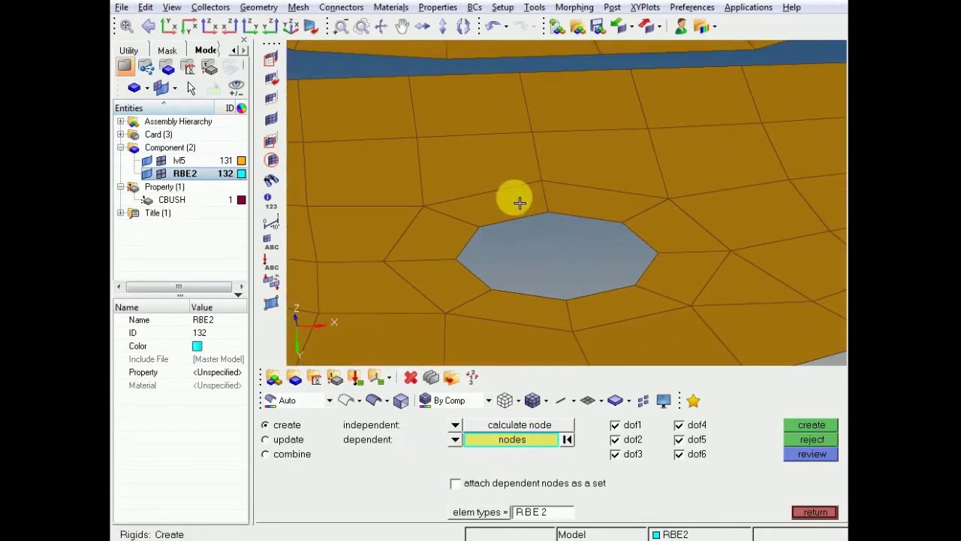
pyautogui.click(477, 230)
pyautogui.moveTo(470, 225)
pyautogui.keyDown('shift'); pyautogui.mouseDown()
pyautogui.moveTo(549, 292)
pyautogui.moveTo(670, 282)
pyautogui.mouseUp(); pyautogui.keyUp('shift')
pyautogui.rightClick(541, 180)
pyautogui.rightClick(572, 332)
pyautogui.click(811, 424)
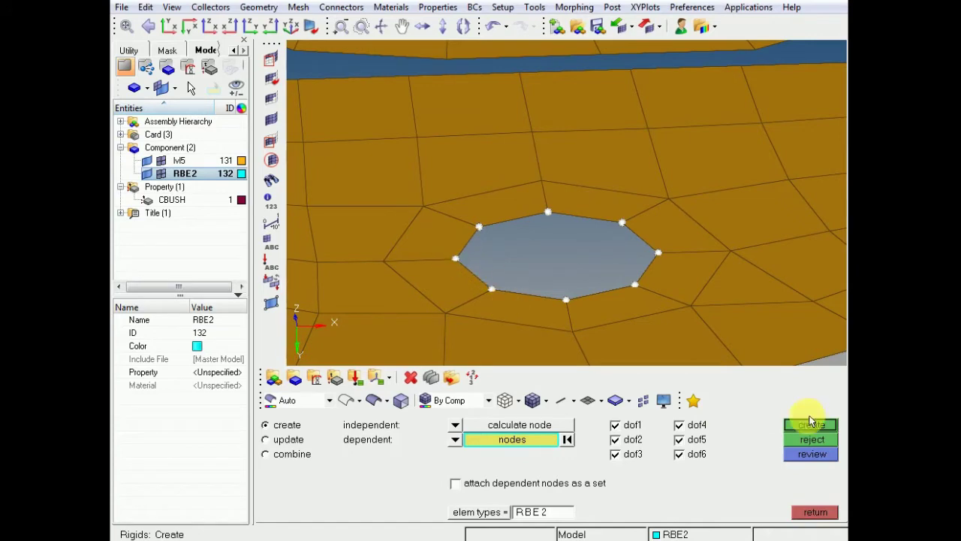
# Create a second RBE2 rigid element from the eight nodes around the upper plate's hole.
pyautogui.keyDown('ctrl'); pyautogui.scroll(-5, 572, 291); pyautogui.keyUp('ctrl')
pyautogui.keyDown('ctrl'); pyautogui.moveTo(643, 292); pyautogui.dragTo(647, 288); pyautogui.keyUp('ctrl')
pyautogui.scroll(5, 558, 154)
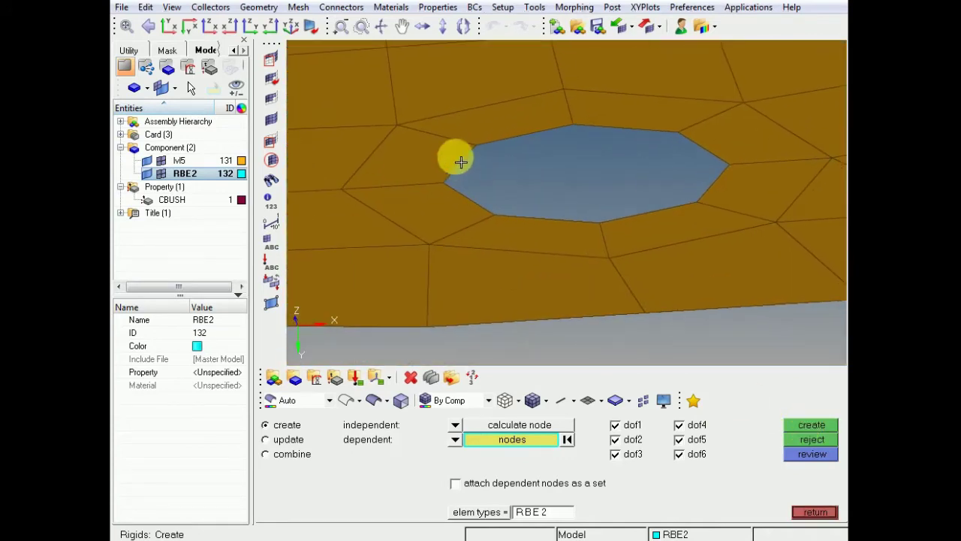
pyautogui.keyDown('shift'); pyautogui.moveTo(446, 171); pyautogui.dragTo(493, 207); pyautogui.keyUp('shift')
pyautogui.keyDown('shift'); pyautogui.moveTo(447, 172); pyautogui.dragTo(563, 209); pyautogui.keyUp('shift')
pyautogui.keyDown('shift'); pyautogui.moveTo(561, 121); pyautogui.dragTo(612, 149); pyautogui.keyUp('shift')
pyautogui.keyDown('shift'); pyautogui.moveTo(676, 129); pyautogui.dragTo(721, 213); pyautogui.keyUp('shift')
pyautogui.keyDown('shift'); pyautogui.moveTo(588, 211); pyautogui.dragTo(627, 233); pyautogui.keyUp('shift')
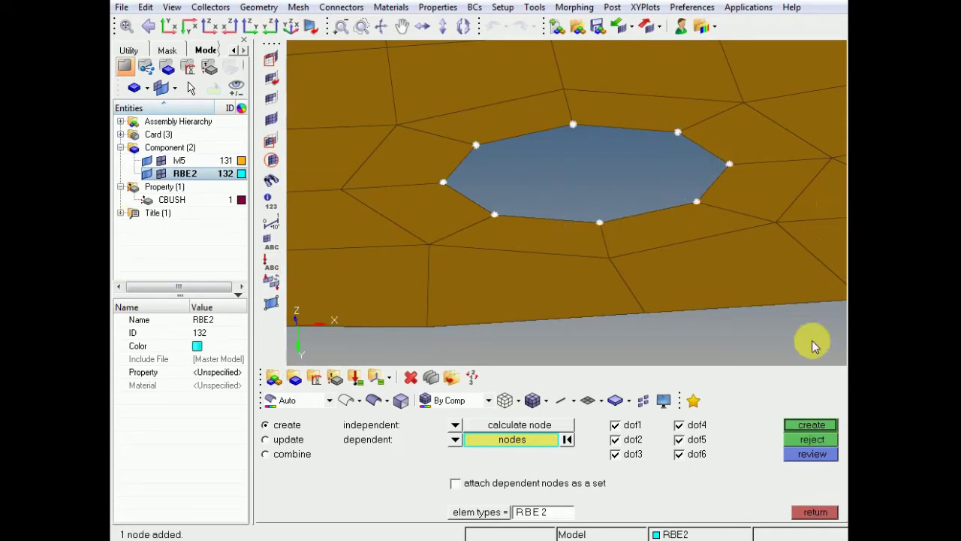
pyautogui.click(811, 425)
# Examine the RBE2 spiders in both plate holes and the alignment of their centre nodes.
pyautogui.scroll(-3, 586, 248)
pyautogui.scroll(-5, 587, 249)
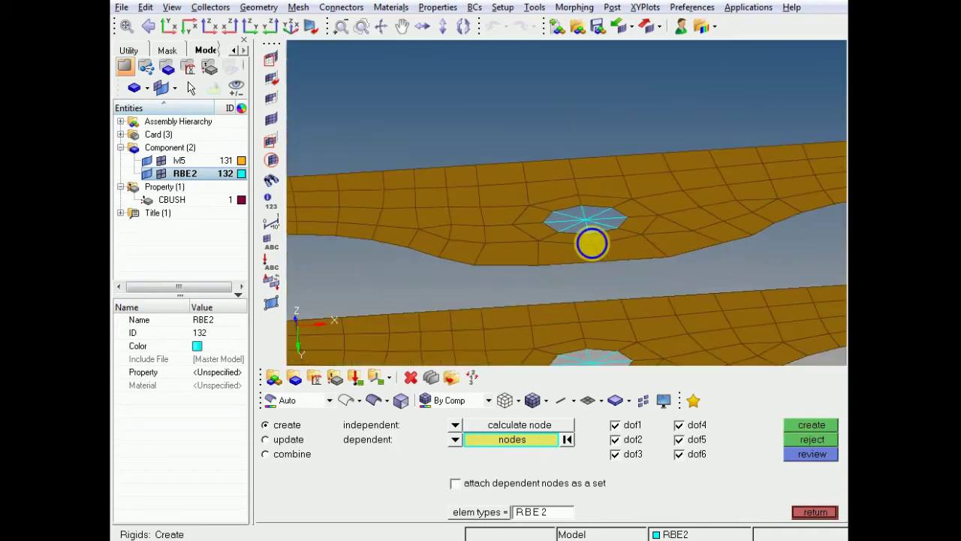
pyautogui.keyDown('ctrl'); pyautogui.moveTo(552, 198); pyautogui.dragTo(645, 197, button='right'); pyautogui.keyUp('ctrl')
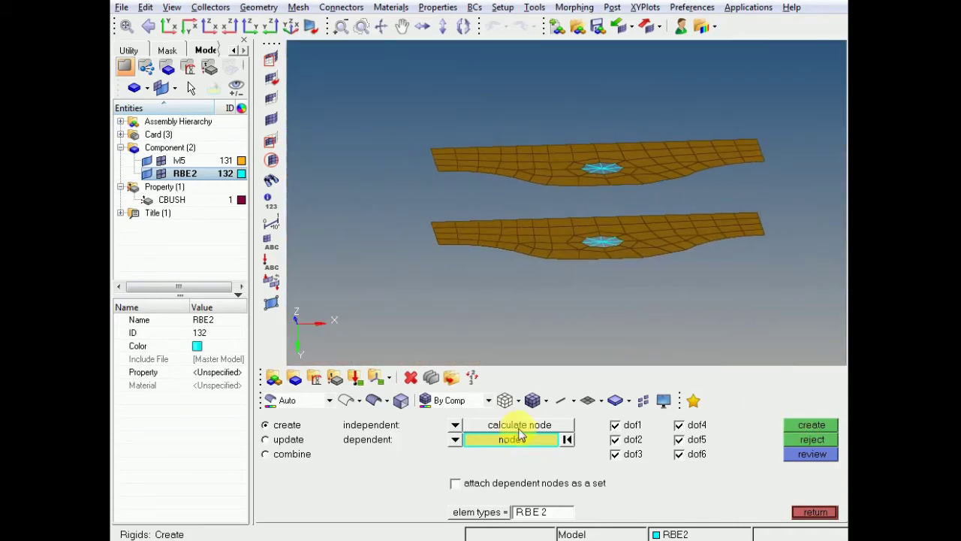
pyautogui.scroll(5, 594, 182)
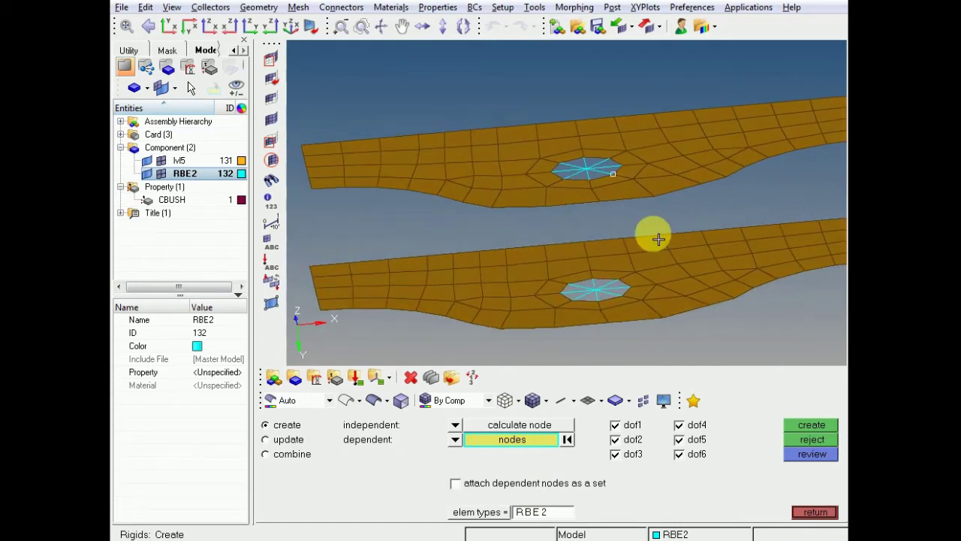
pyautogui.scroll(-3, 650, 235)
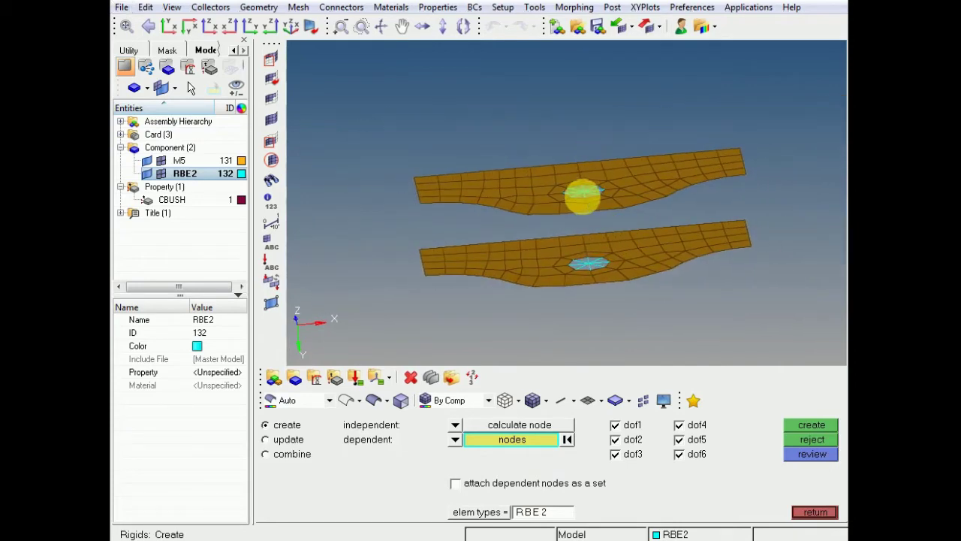
pyautogui.scroll(2, 582, 194)
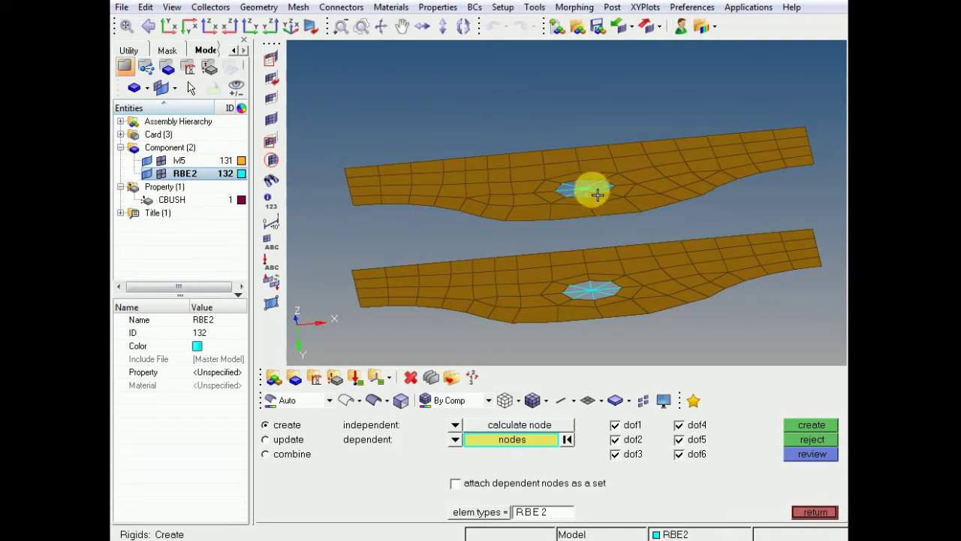
pyautogui.scroll(2, 593, 191)
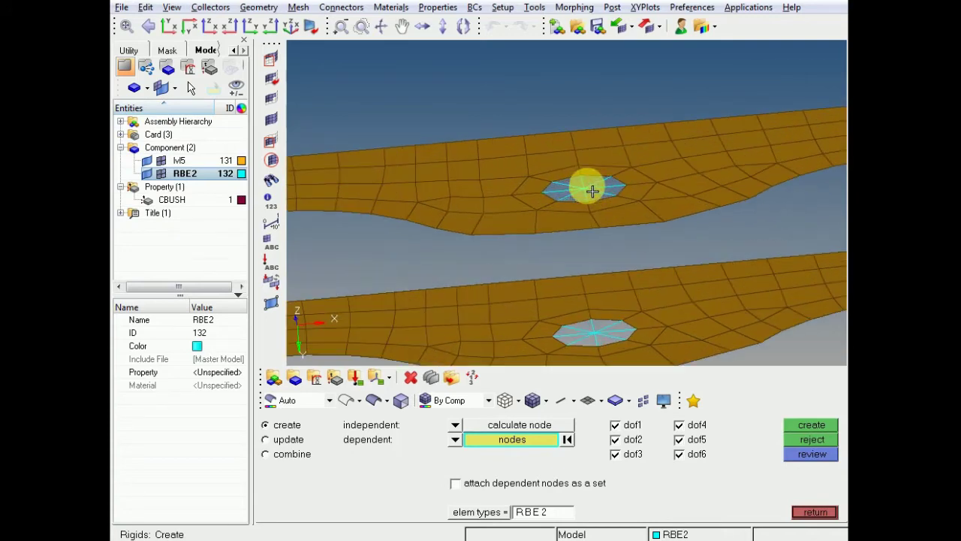
pyautogui.scroll(-2, 597, 314)
pyautogui.keyDown('ctrl'); pyautogui.moveTo(598, 315); pyautogui.dragTo(594, 289, button='right'); pyautogui.keyUp('ctrl')
pyautogui.moveTo(588, 281)
pyautogui.keyDown('ctrl'); pyautogui.mouseDown()
pyautogui.moveTo(573, 283)
pyautogui.moveTo(593, 281)
pyautogui.mouseUp(); pyautogui.keyUp('ctrl')
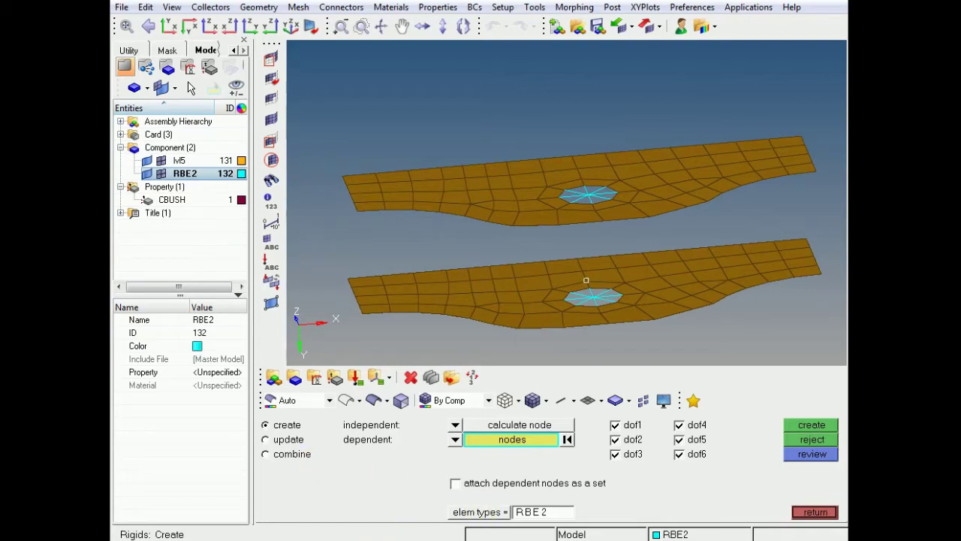
# Switch to the sticky note to check its RBE2 entry, and return to the mesh model.
pyautogui.click(381, 0)
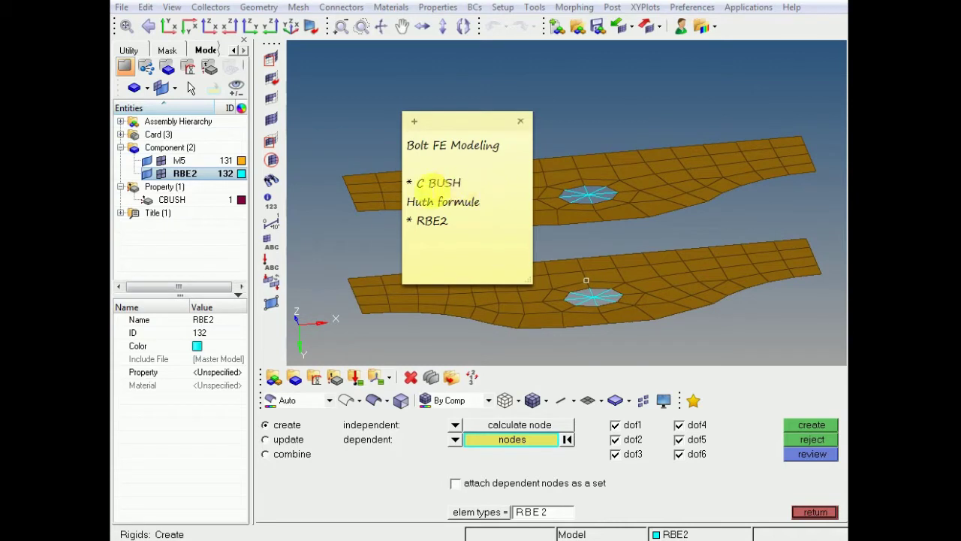
pyautogui.moveTo(418, 221); pyautogui.dragTo(472, 229)
pyautogui.click(456, 233)
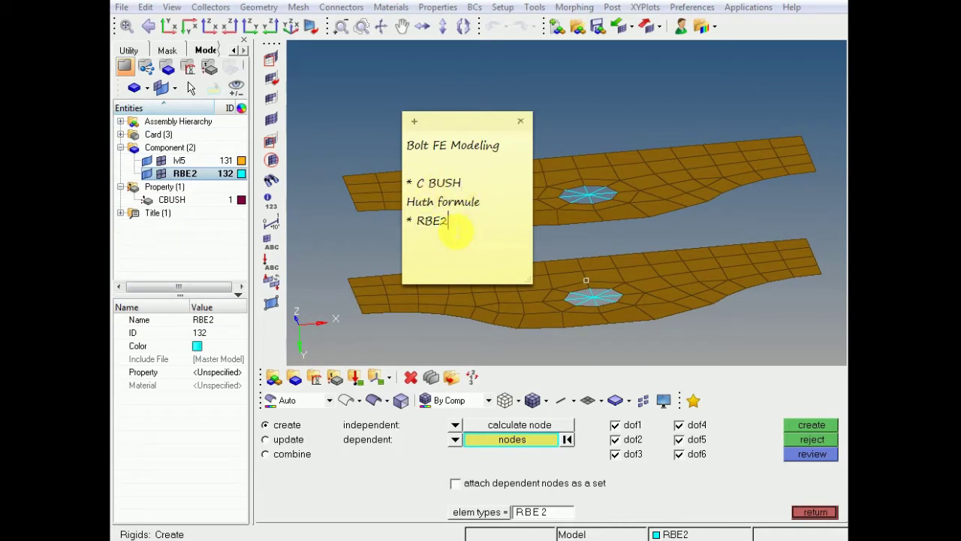
pyautogui.click(563, 241)
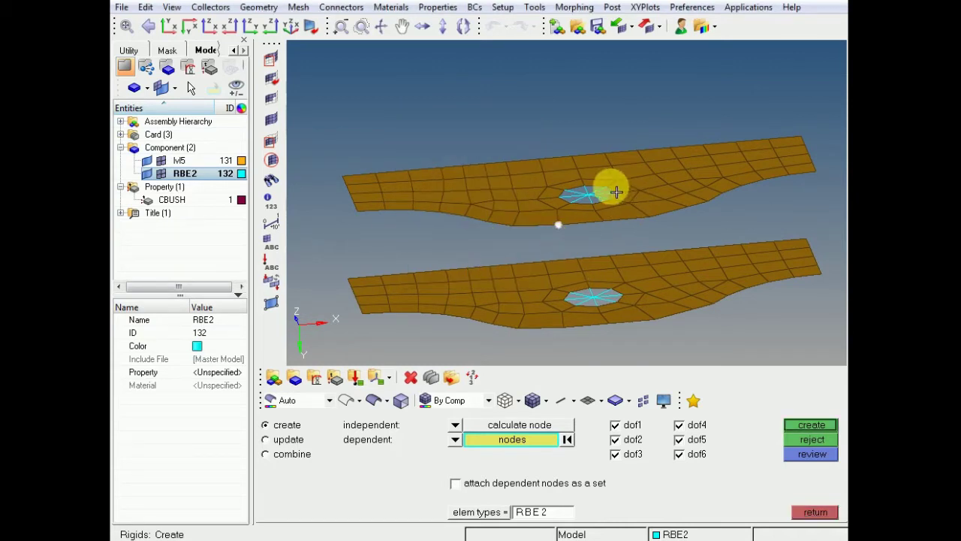
# Leave the rigids tool and create a new component named Bolt.
pyautogui.press('Escape')
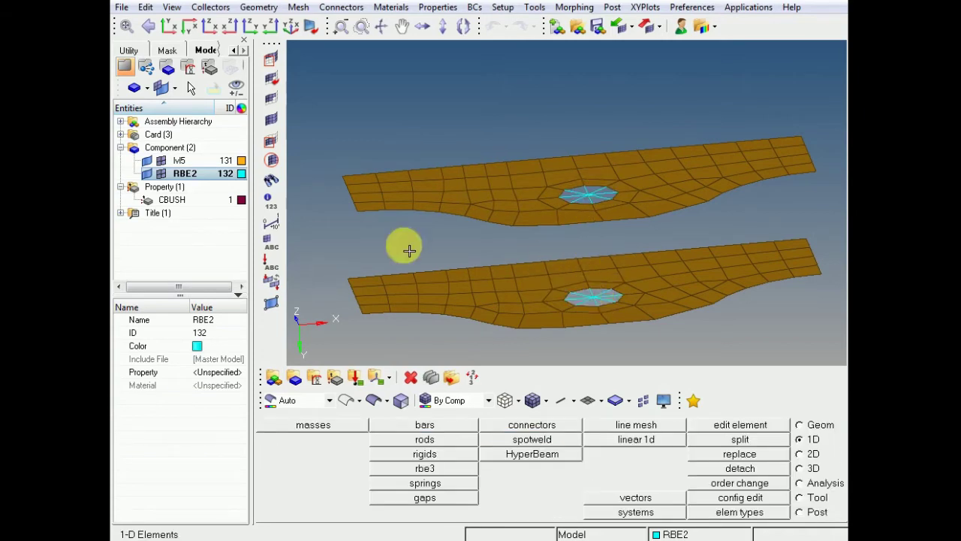
pyautogui.rightClick(197, 236)
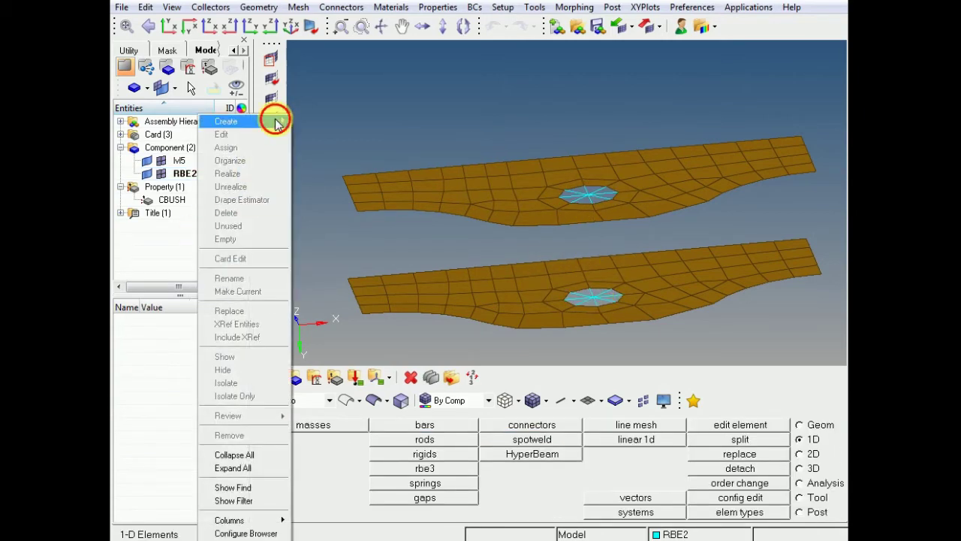
pyautogui.moveTo(275, 121)
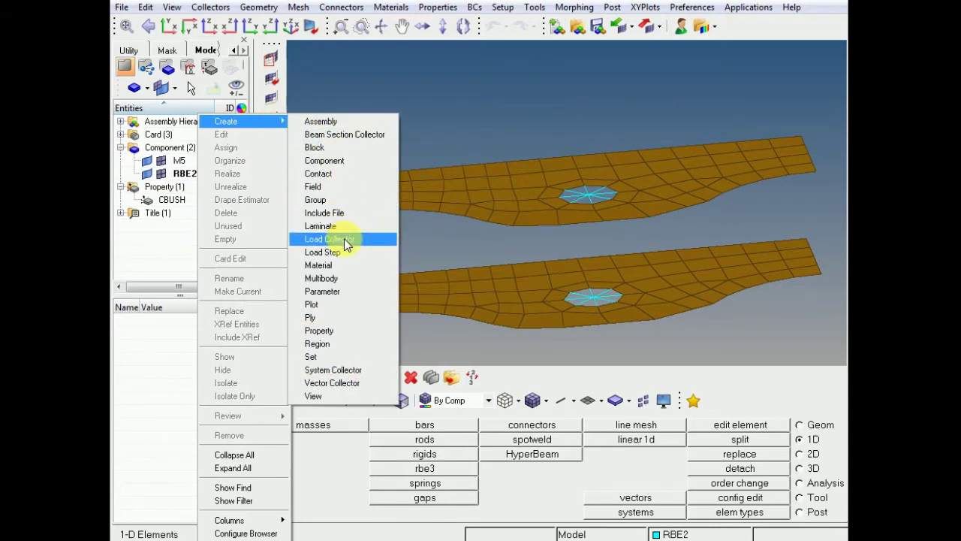
pyautogui.click(339, 156)
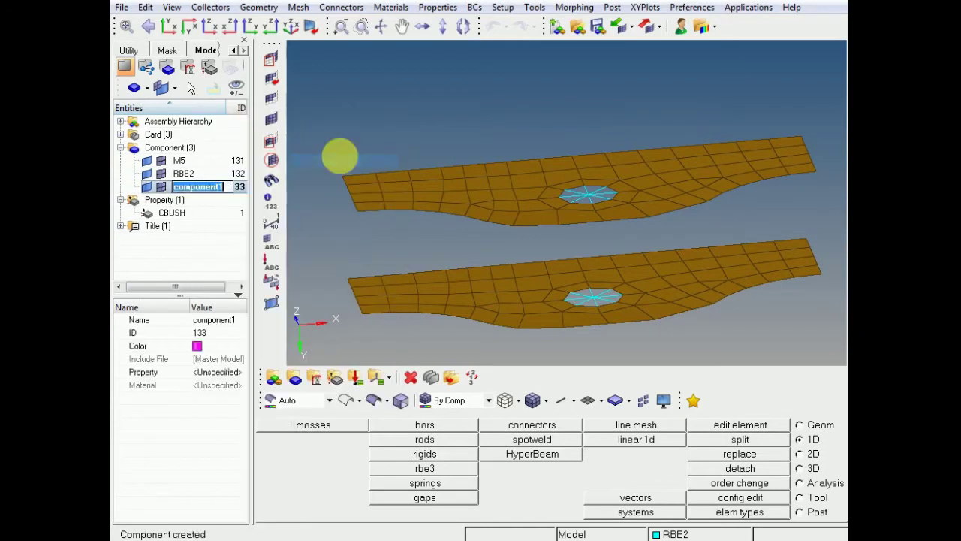
pyautogui.write('Bolt')
pyautogui.press('Return')
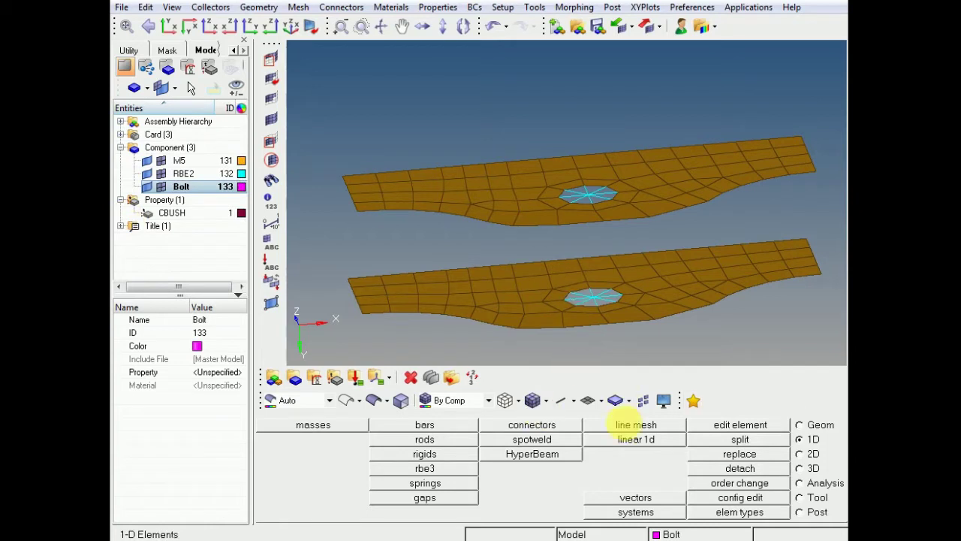
# Create a single-node RBE2 rigid link from the lower hole's centre node to the upper hole's centre node, with all six dofs.
pyautogui.click(425, 454)
pyautogui.click(455, 424)
pyautogui.click(460, 440)
pyautogui.click(456, 440)
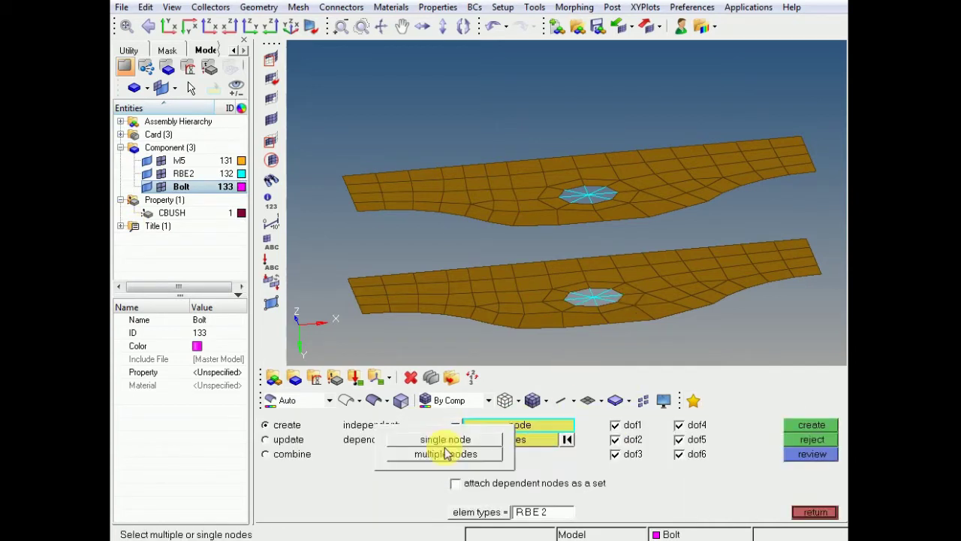
pyautogui.click(445, 443)
pyautogui.click(594, 298)
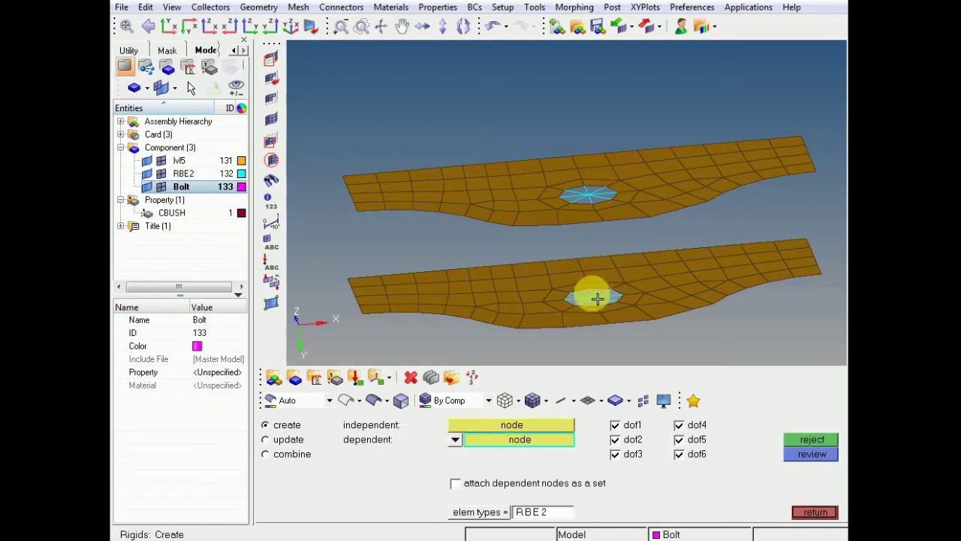
pyautogui.click(595, 297)
pyautogui.scroll(3, 600, 221)
pyautogui.click(590, 193)
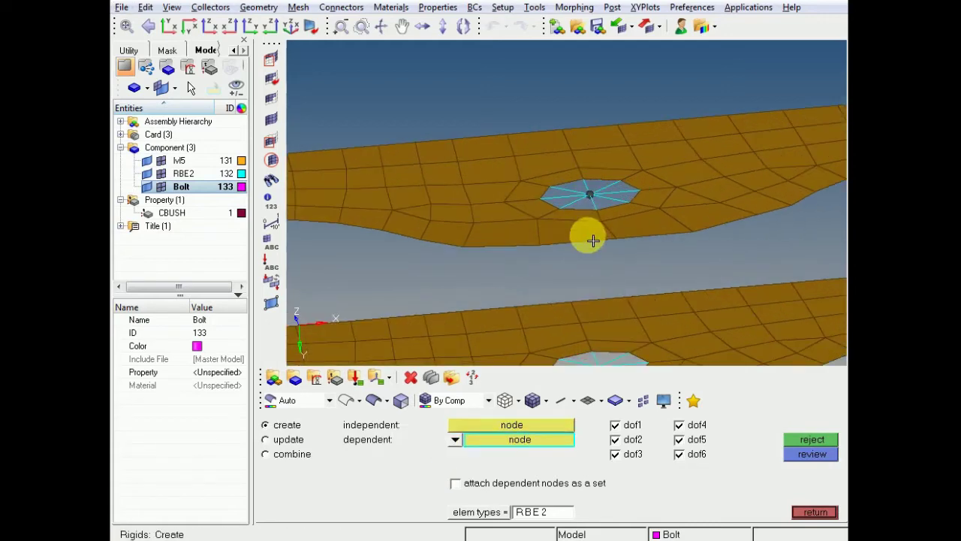
pyautogui.scroll(-3, 590, 236)
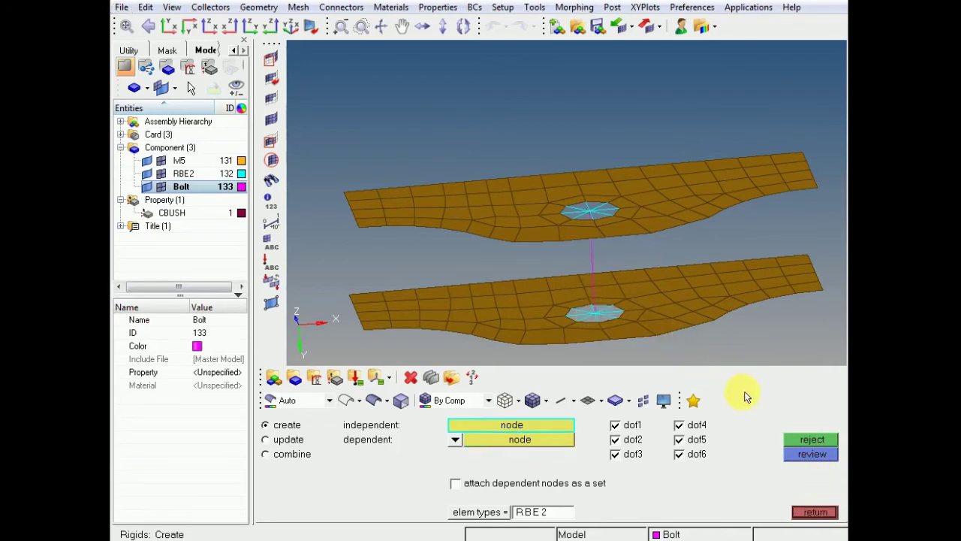
# Examine the rigid link between the two hole centres and the plates it connects from several angles.
pyautogui.keyDown('ctrl'); pyautogui.scroll(-3, 624, 231); pyautogui.keyUp('ctrl')
pyautogui.moveTo(626, 231)
pyautogui.keyDown('ctrl'); pyautogui.mouseDown()
pyautogui.moveTo(639, 243)
pyautogui.moveTo(621, 268)
pyautogui.moveTo(575, 251)
pyautogui.moveTo(596, 267)
pyautogui.moveTo(618, 251)
pyautogui.moveTo(626, 281)
pyautogui.moveTo(616, 251)
pyautogui.moveTo(641, 258)
pyautogui.moveTo(618, 270)
pyautogui.moveTo(620, 172)
pyautogui.mouseUp(); pyautogui.keyUp('ctrl')
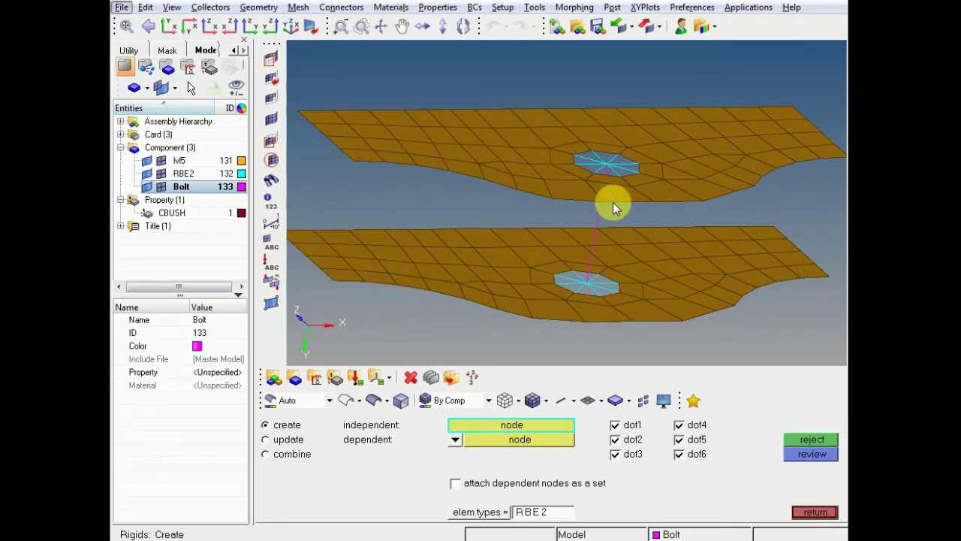
pyautogui.scroll(-5, 611, 172)
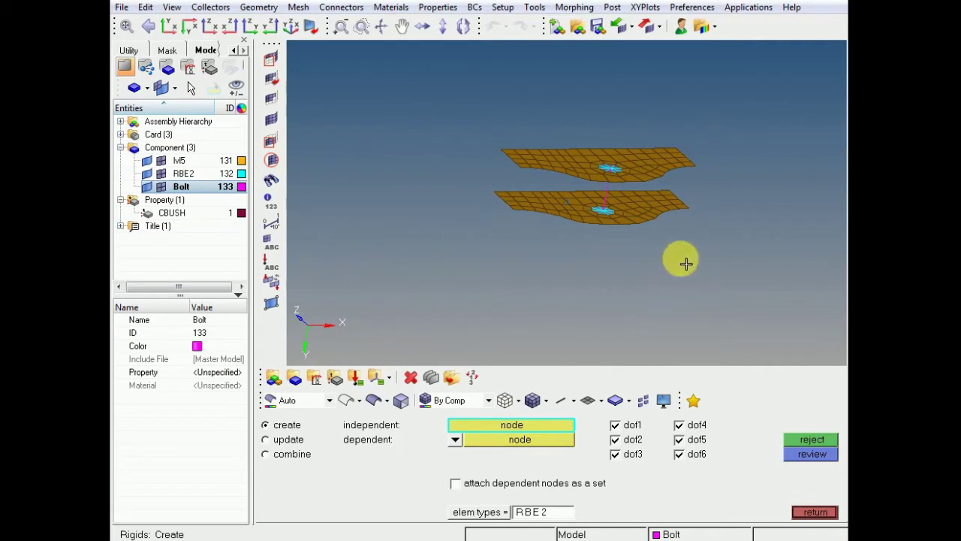
pyautogui.scroll(5, 644, 202)
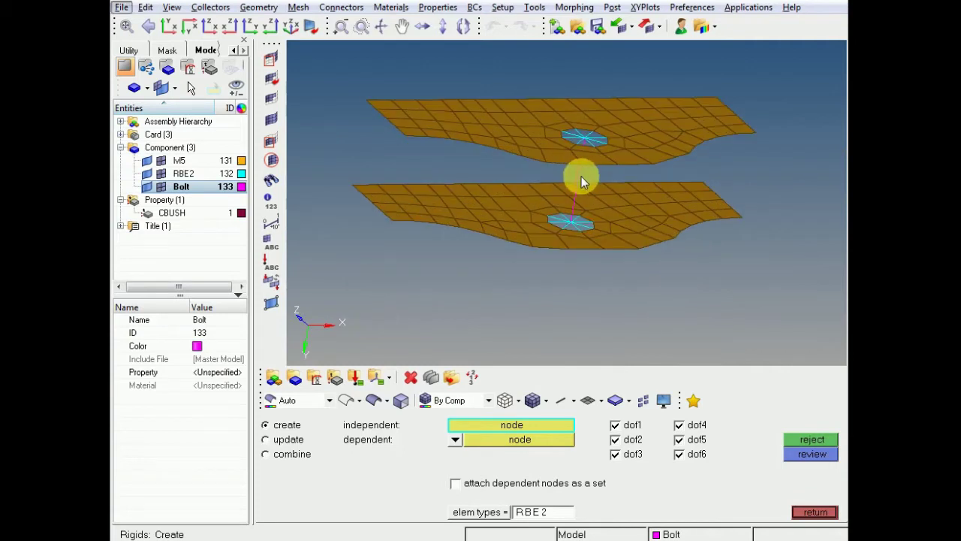
pyautogui.scroll(-2, 581, 177)
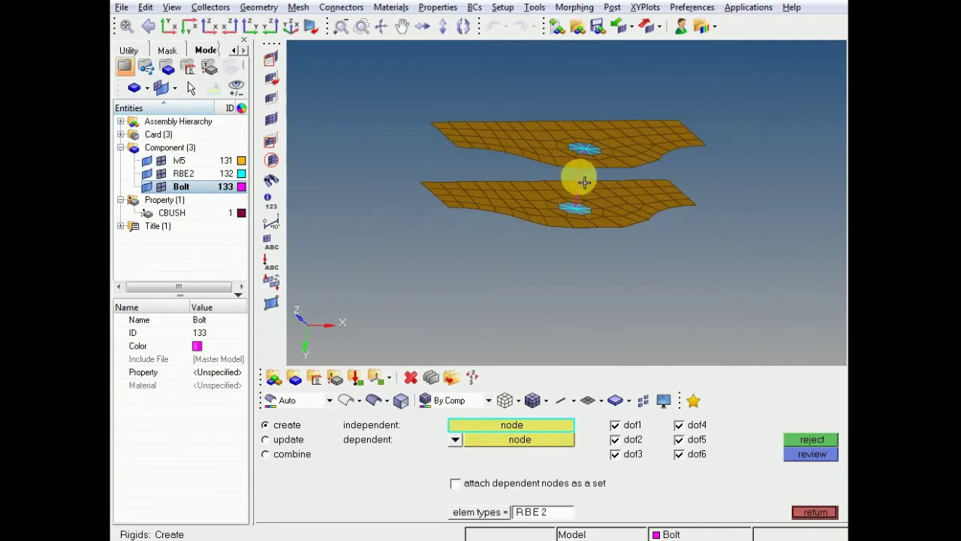
pyautogui.keyDown('ctrl'); pyautogui.moveTo(644, 165); pyautogui.dragTo(614, 196); pyautogui.keyUp('ctrl')
pyautogui.keyDown('ctrl'); pyautogui.scroll(5, 590, 174); pyautogui.keyUp('ctrl')
pyautogui.keyDown('ctrl'); pyautogui.scroll(-5, 590, 176); pyautogui.keyUp('ctrl')
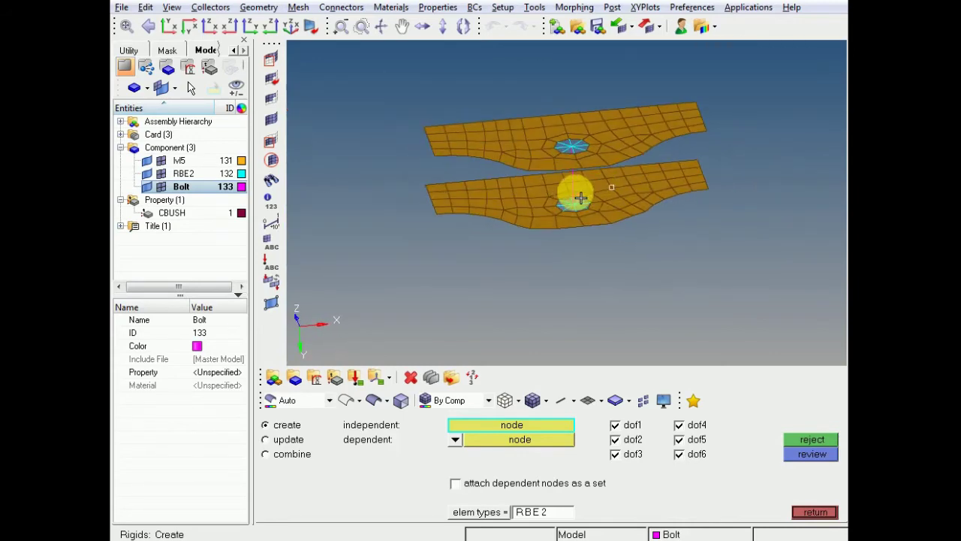
pyautogui.keyDown('ctrl'); pyautogui.scroll(3, 576, 198); pyautogui.keyUp('ctrl')
pyautogui.keyDown('ctrl'); pyautogui.scroll(-2, 576, 197); pyautogui.keyUp('ctrl')
pyautogui.keyDown('ctrl'); pyautogui.moveTo(646, 223); pyautogui.dragTo(624, 193); pyautogui.keyUp('ctrl')
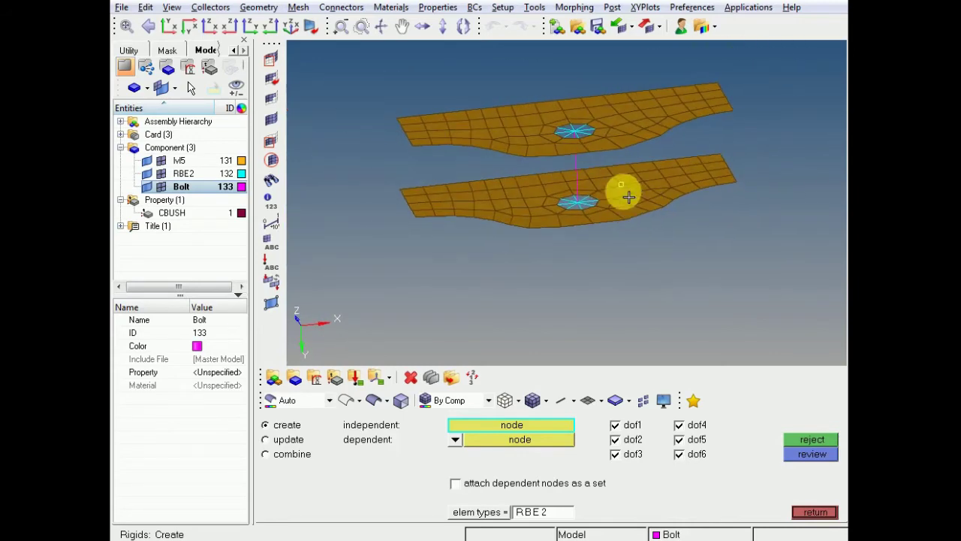
pyautogui.scroll(2, 588, 177)
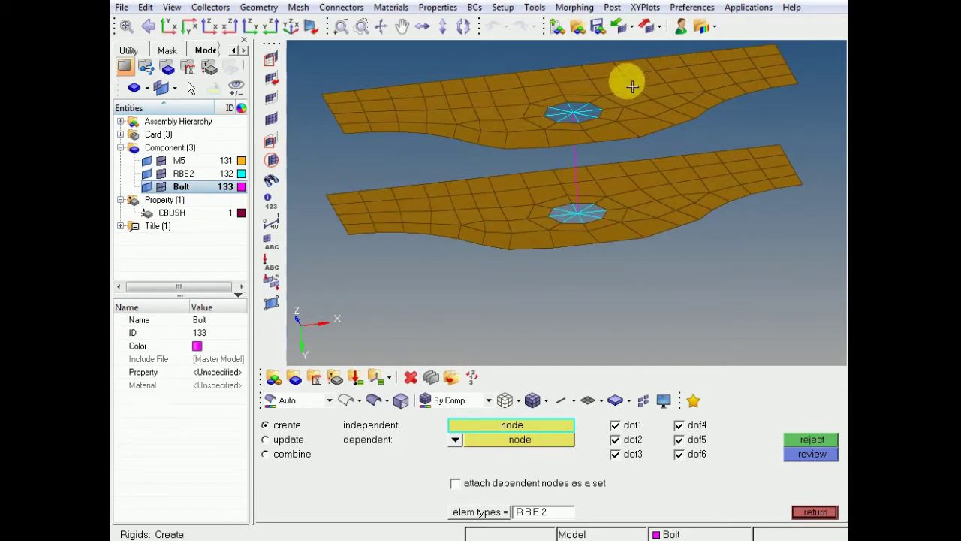
pyautogui.scroll(1, 645, 183)
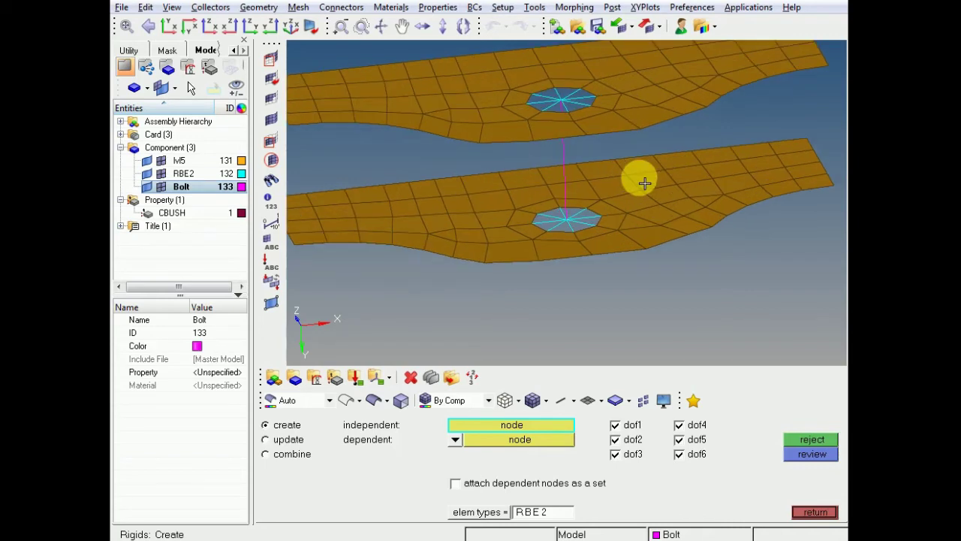
pyautogui.scroll(-1, 644, 183)
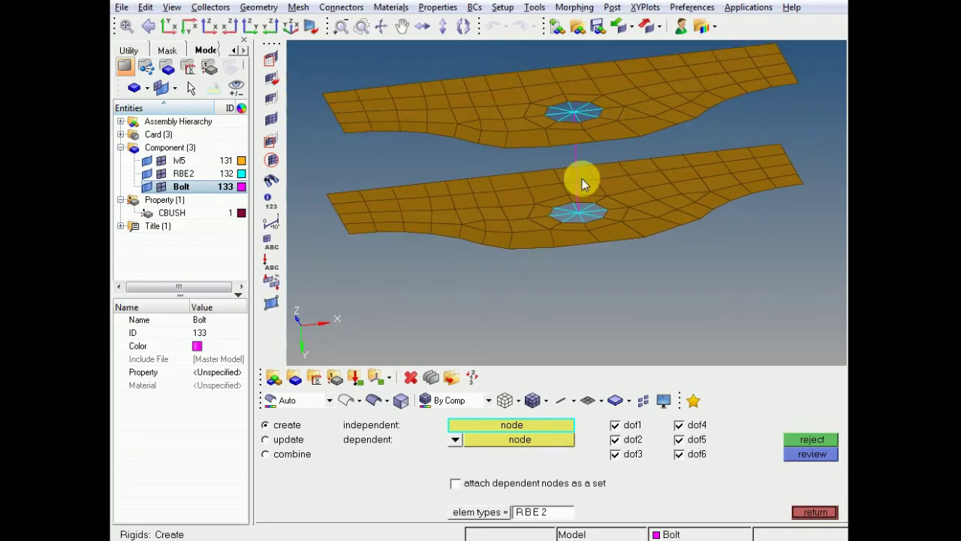
pyautogui.keyDown('ctrl'); pyautogui.moveTo(590, 189); pyautogui.dragTo(571, 175); pyautogui.keyUp('ctrl')
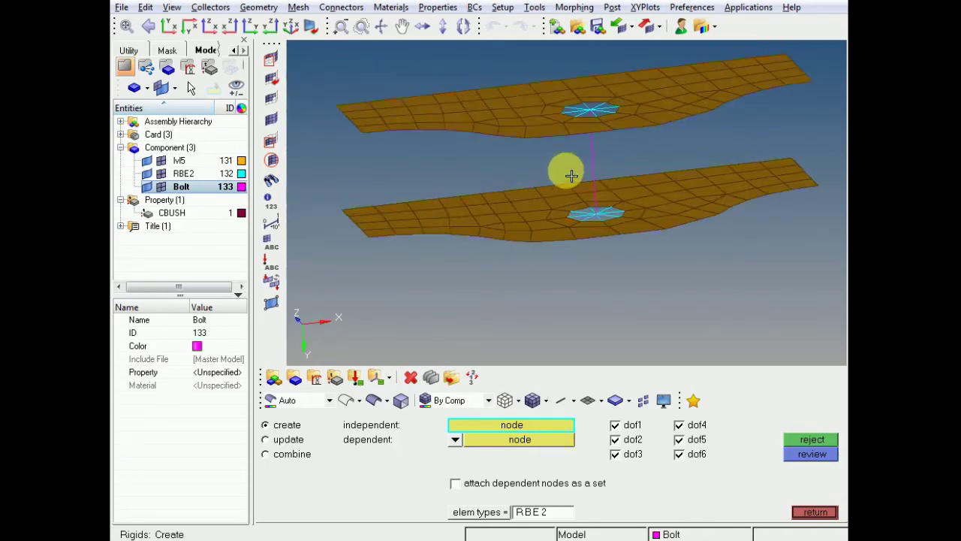
# Delete the rigid link between the two hole centre nodes.
pyautogui.scroll(1, 571, 175)
pyautogui.press('F2')
pyautogui.click(614, 174)
pyautogui.click(785, 422)
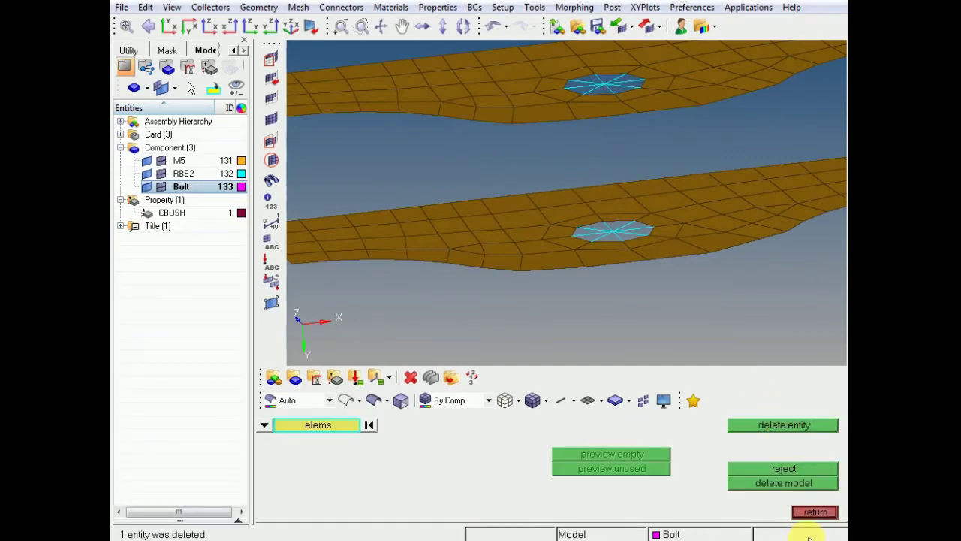
pyautogui.click(815, 511)
# Rename the Bolt component as CBUSH.
pyautogui.scroll(-3, 583, 160)
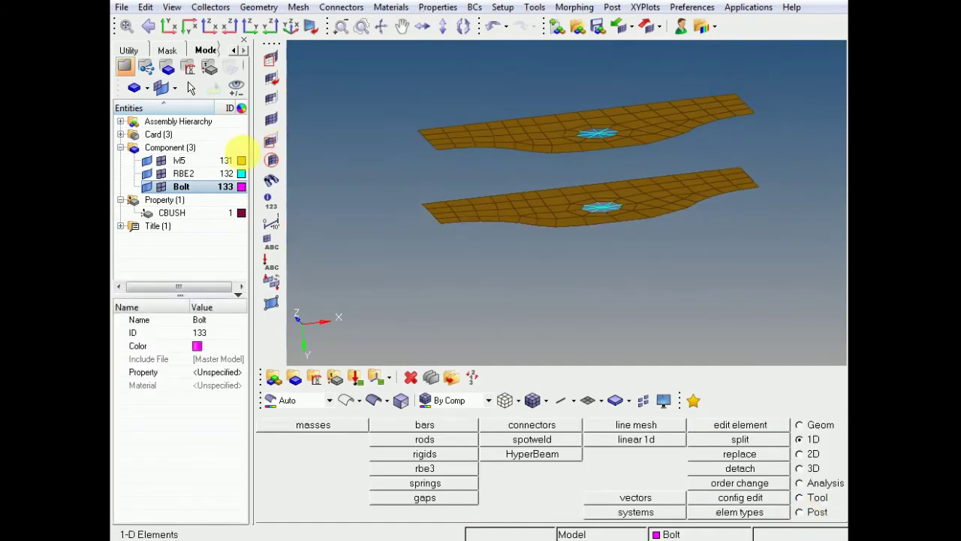
pyautogui.rightClick(211, 195)
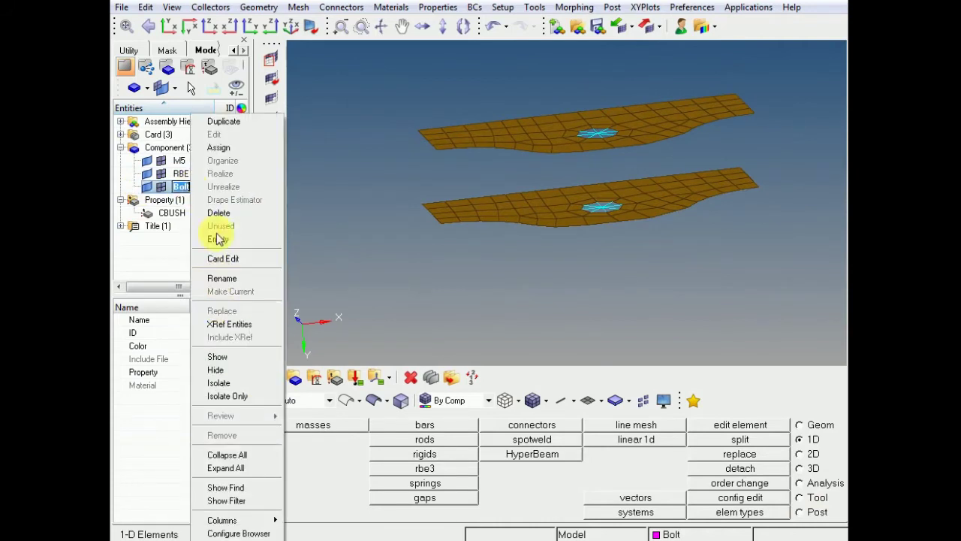
pyautogui.click(221, 279)
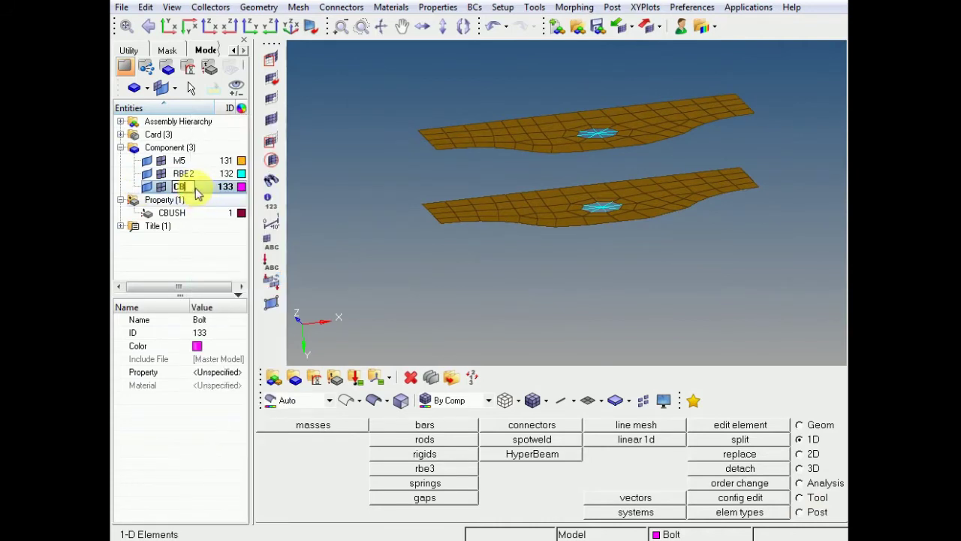
pyautogui.click(358, 219)
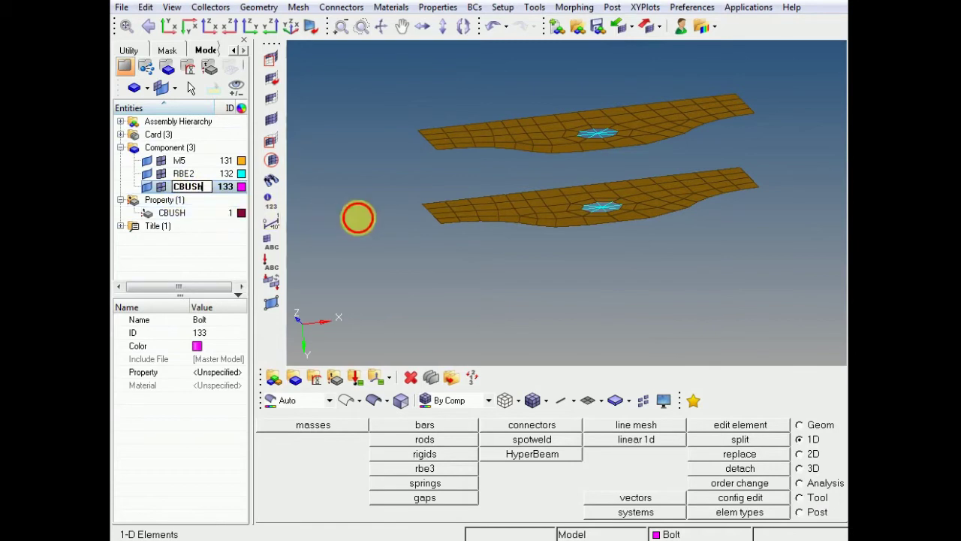
pyautogui.rightClick(195, 187)
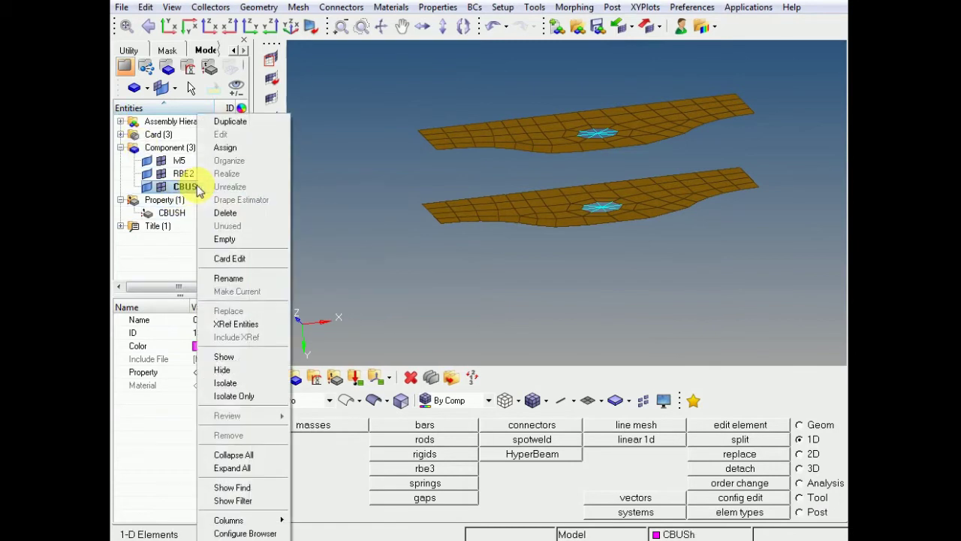
pyautogui.click(235, 280)
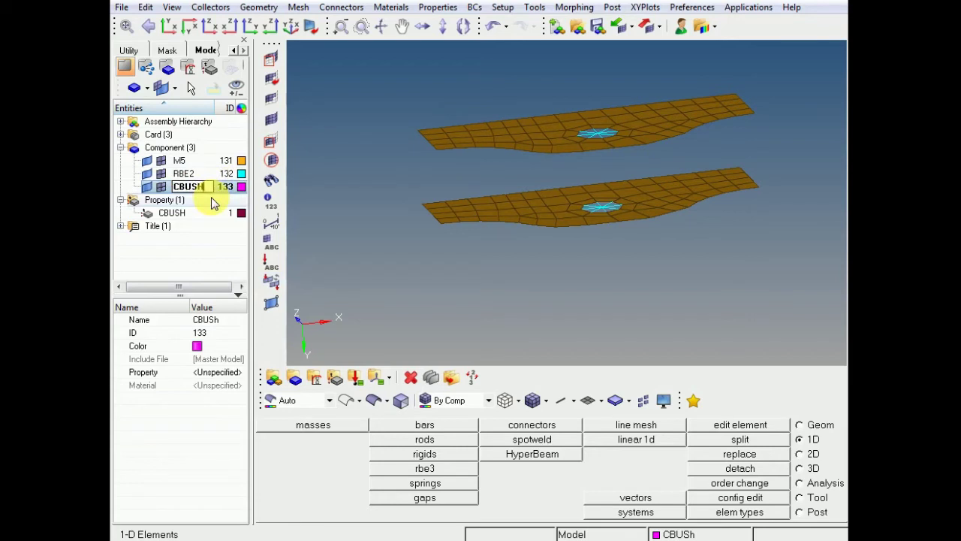
pyautogui.press('Return')
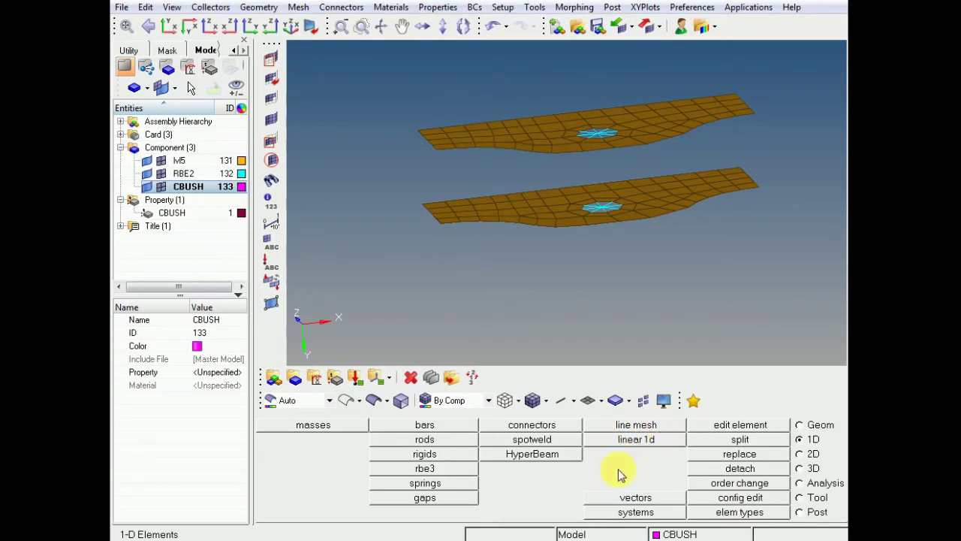
# Choose CBUSH as the 1D spring element type.
pyautogui.click(739, 512)
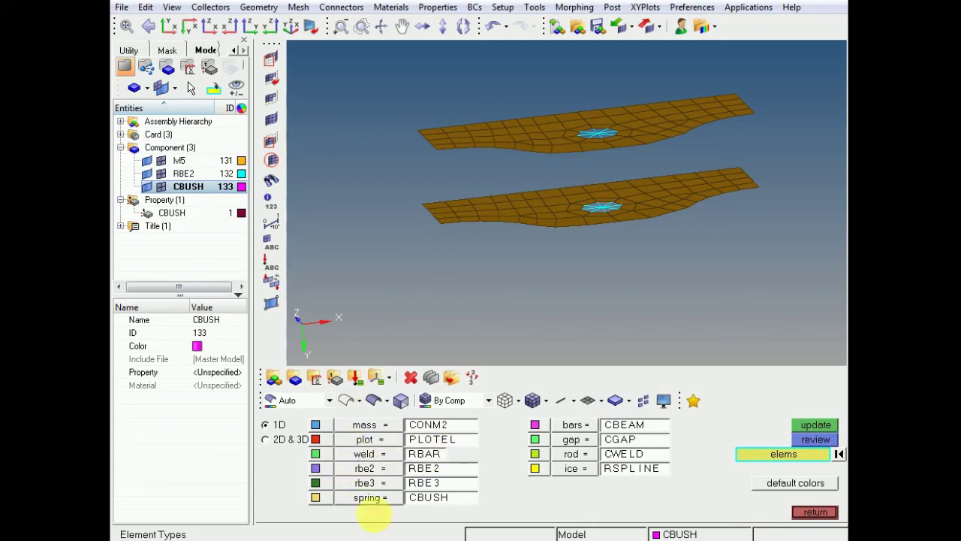
pyautogui.click(366, 498)
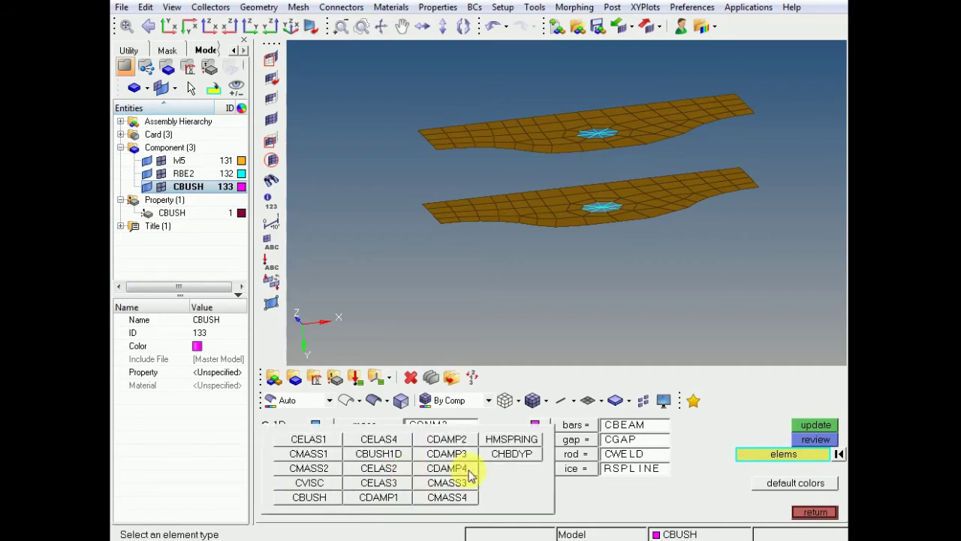
pyautogui.click(308, 499)
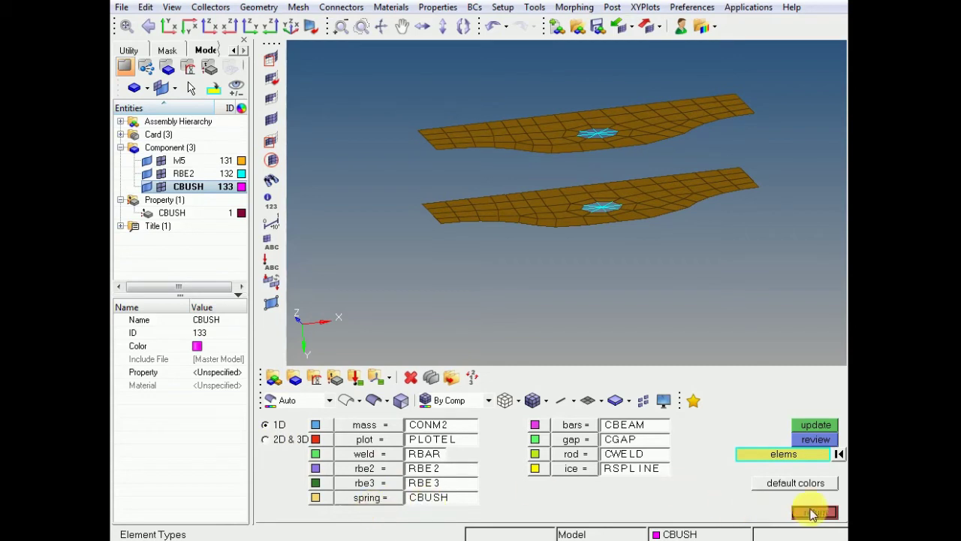
pyautogui.click(814, 512)
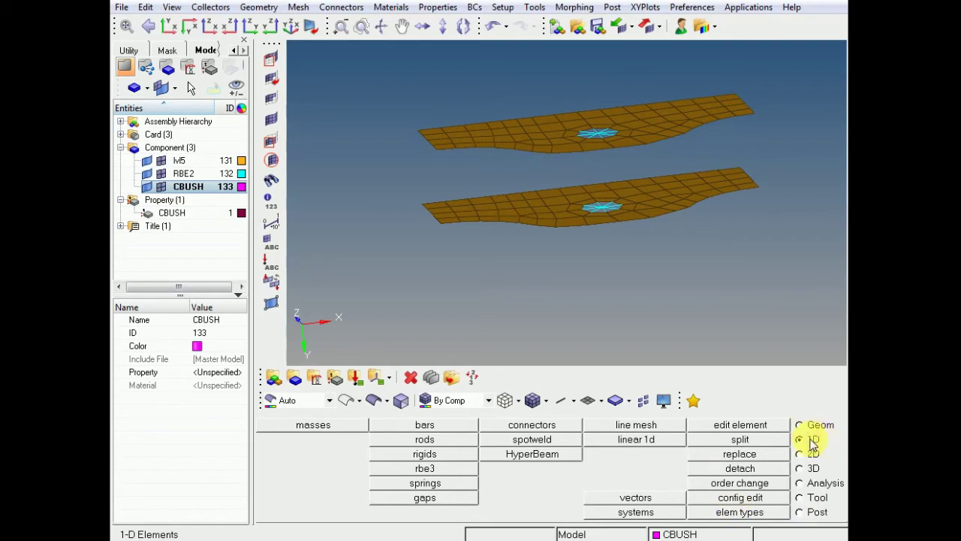
# Set up a spotweld using nodes, node-to-node, with spring as the element configuration and CBUSH as the property.
pyautogui.click(539, 442)
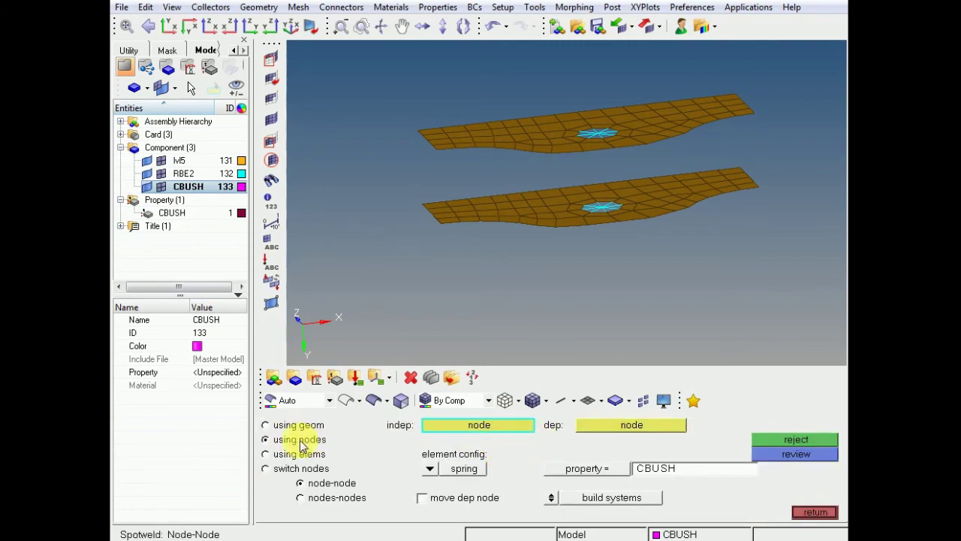
pyautogui.click(272, 425)
pyautogui.click(277, 440)
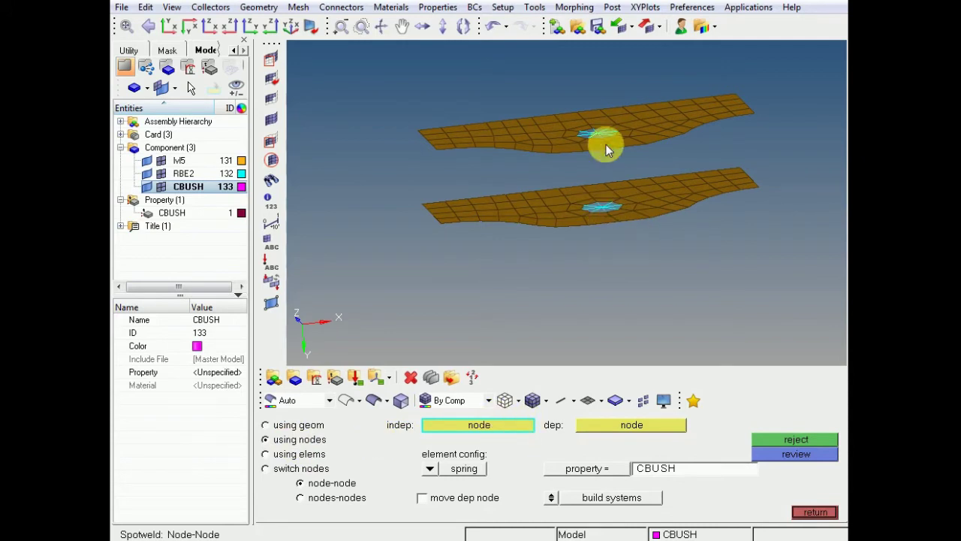
pyautogui.scroll(5, 604, 195)
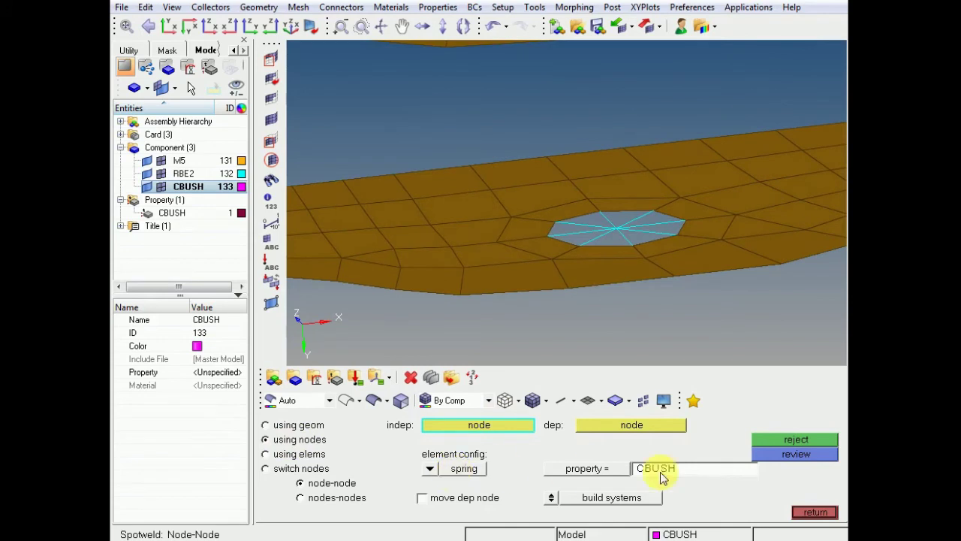
pyautogui.click(430, 468)
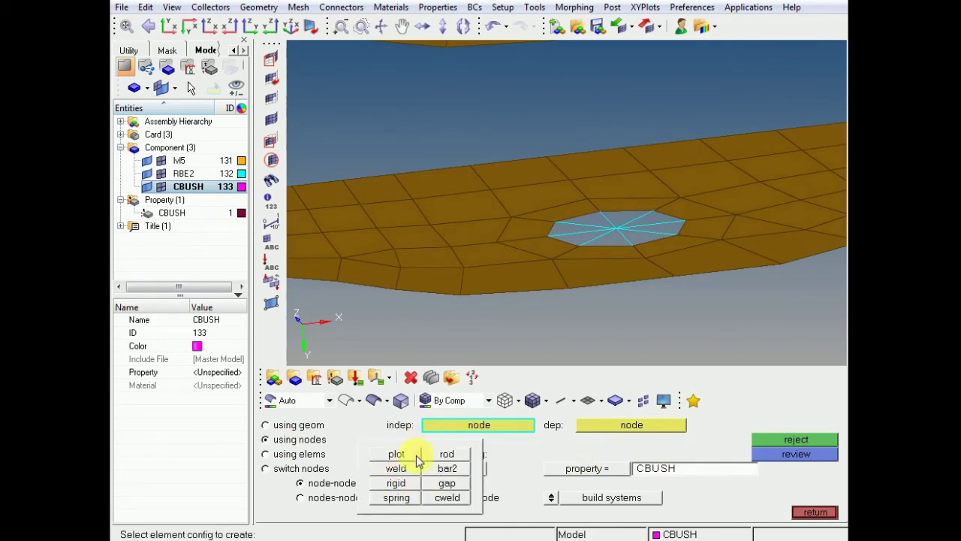
pyautogui.click(423, 460)
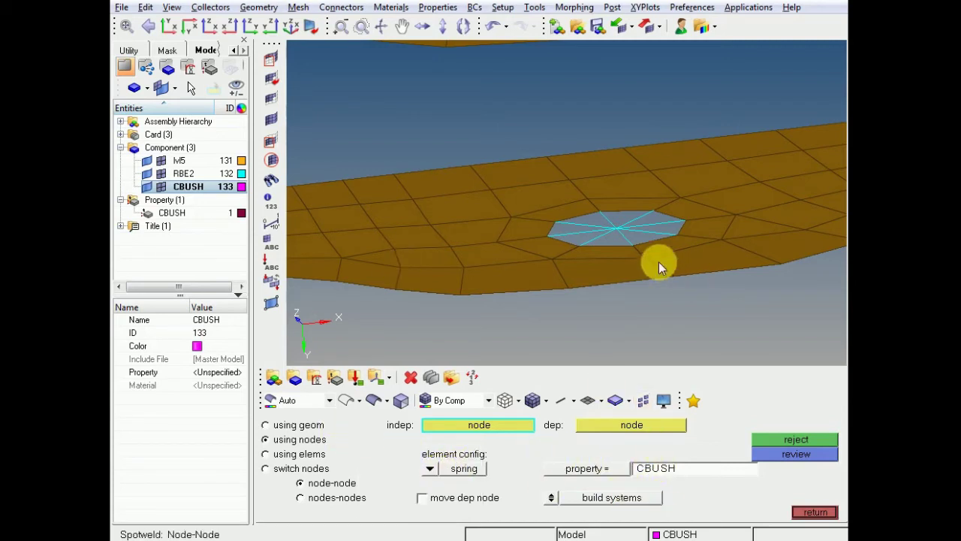
# Create the CBUSH spring from the lower hole's spider centre node to the upper hole's, keep CBUSH as the property and leave the spotweld tool.
pyautogui.keyDown('ctrl'); pyautogui.scroll(4, 625, 229); pyautogui.keyUp('ctrl')
pyautogui.click(619, 225)
pyautogui.keyDown('ctrl'); pyautogui.scroll(-5, 616, 240); pyautogui.keyUp('ctrl')
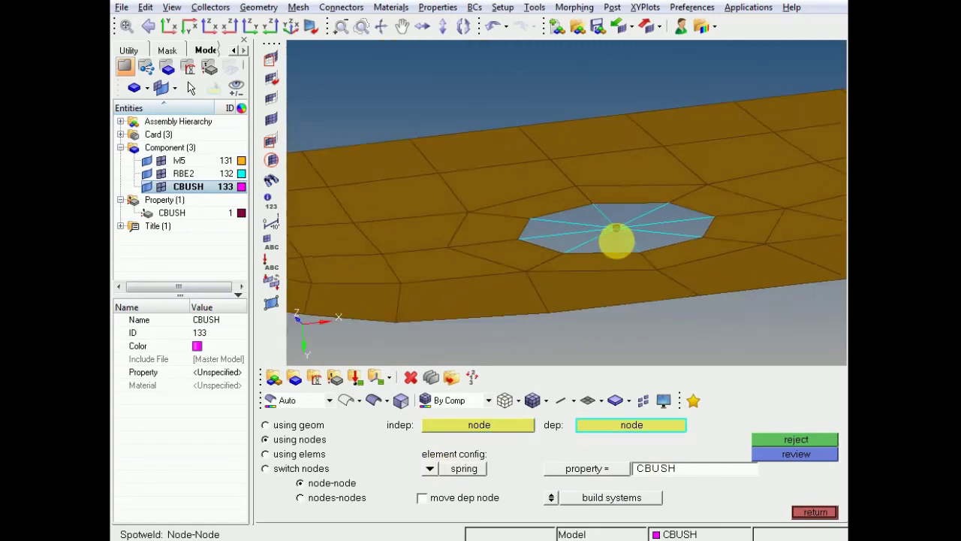
pyautogui.keyDown('ctrl'); pyautogui.scroll(-4, 617, 242); pyautogui.keyUp('ctrl')
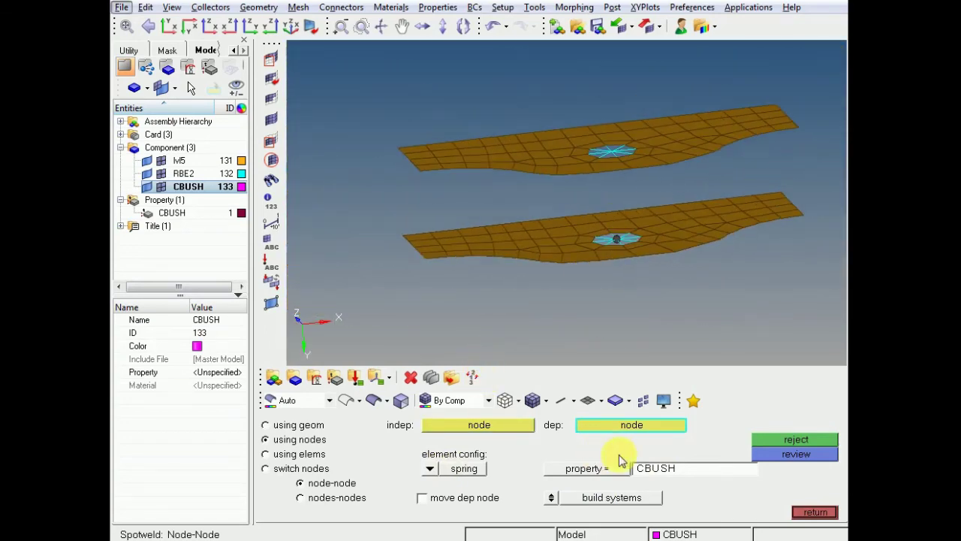
pyautogui.keyDown('ctrl'); pyautogui.moveTo(612, 178); pyautogui.dragTo(601, 226, button='right'); pyautogui.keyUp('ctrl')
pyautogui.keyDown('ctrl'); pyautogui.scroll(5, 602, 198); pyautogui.keyUp('ctrl')
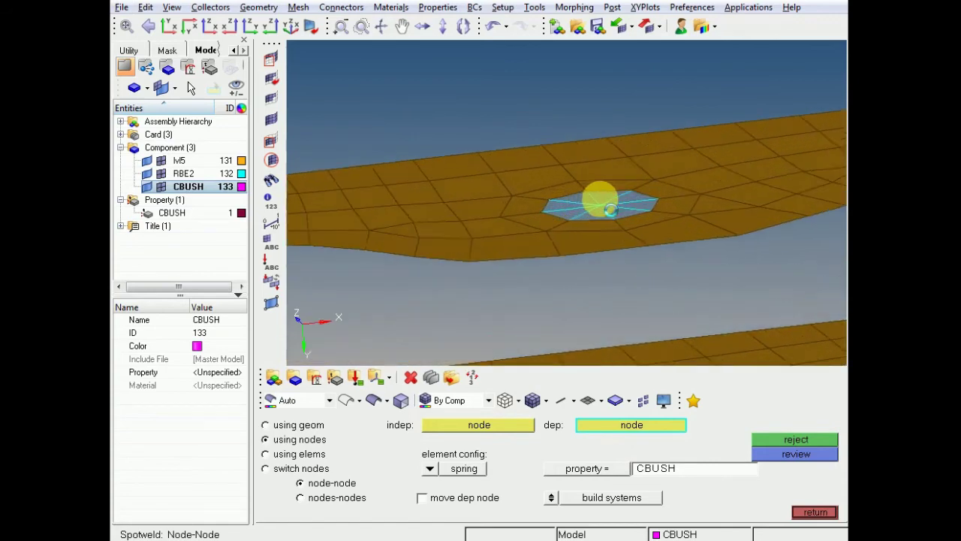
pyautogui.click(605, 223)
pyautogui.scroll(-4, 608, 239)
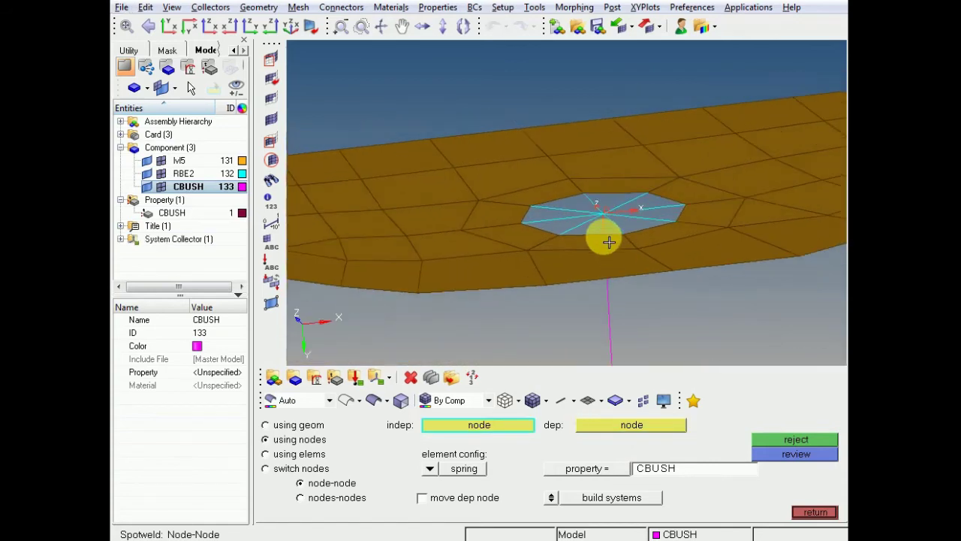
pyautogui.scroll(-3, 609, 241)
pyautogui.keyDown('ctrl'); pyautogui.moveTo(623, 260); pyautogui.dragTo(611, 279); pyautogui.keyUp('ctrl')
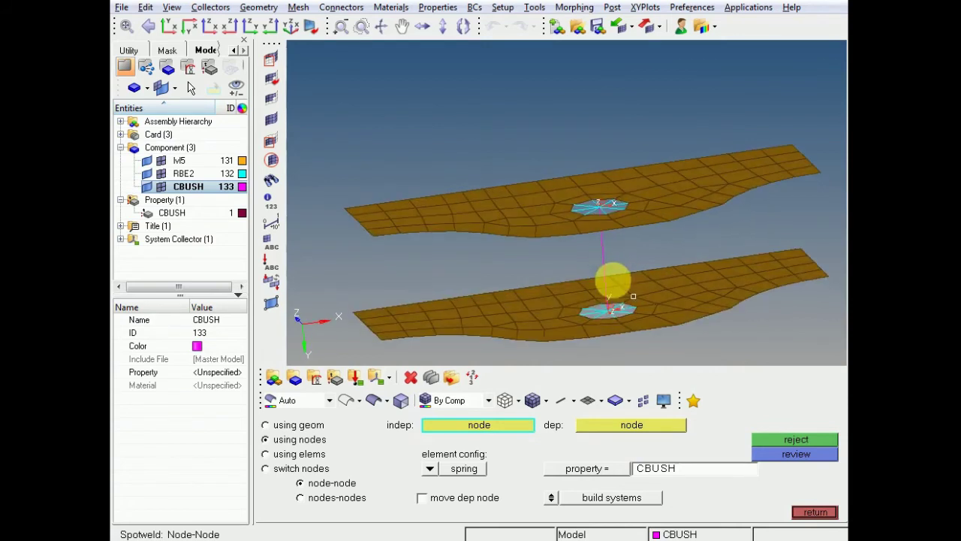
pyautogui.click(614, 467)
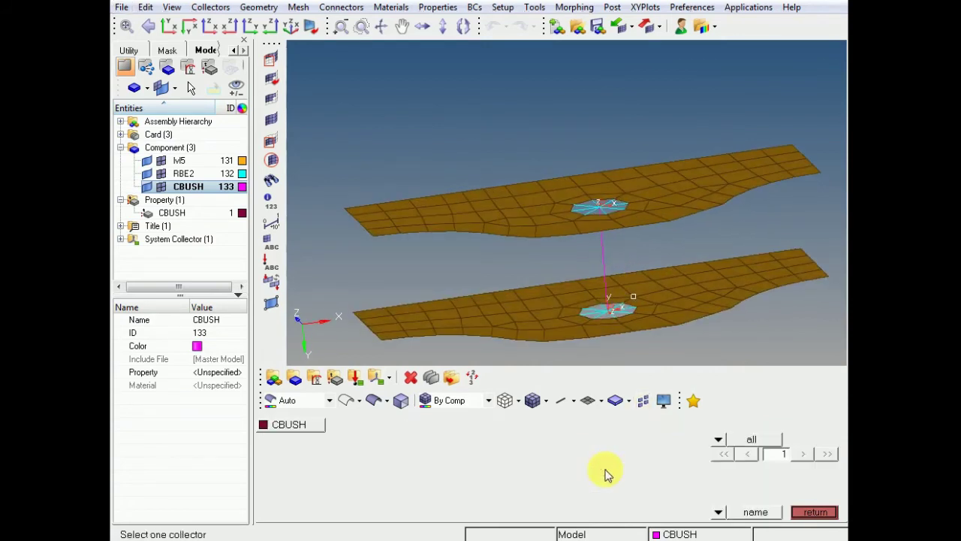
pyautogui.click(284, 425)
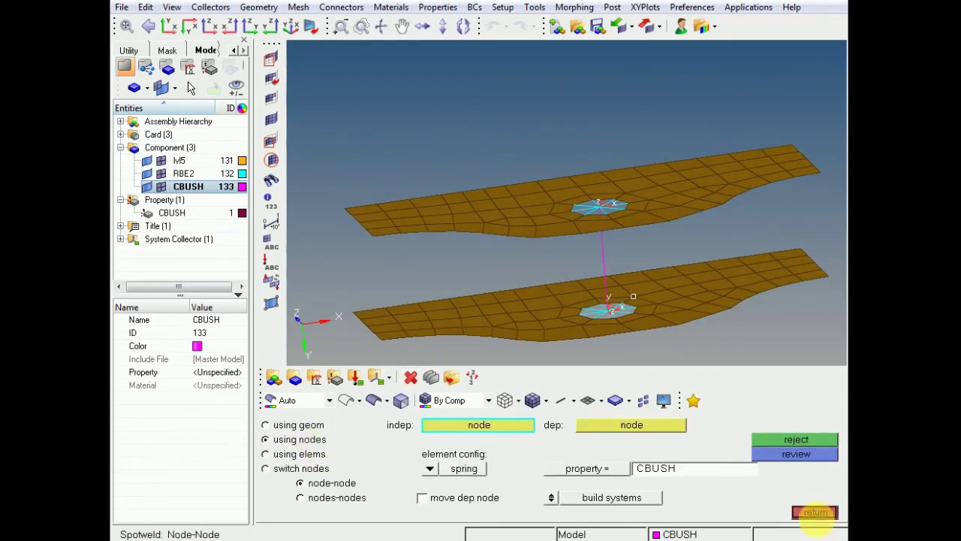
pyautogui.click(816, 512)
# Open the CBUSH property and examine its card image choices and the full K_LINE stiffness values K1 to K6.
pyautogui.keyDown('ctrl'); pyautogui.scroll(-2, 500, 228); pyautogui.keyUp('ctrl')
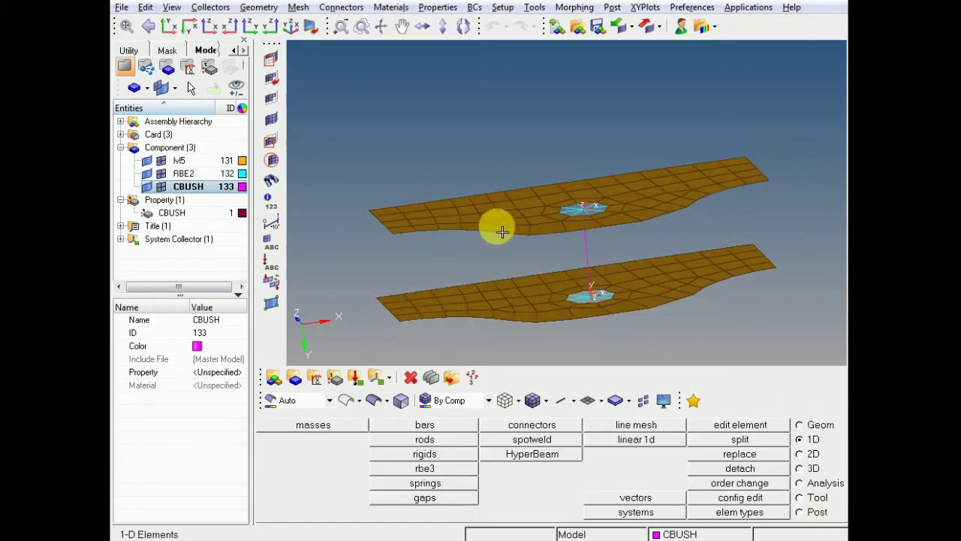
pyautogui.keyDown('ctrl'); pyautogui.moveTo(572, 252); pyautogui.dragTo(572, 228, button='right'); pyautogui.keyUp('ctrl')
pyautogui.keyDown('ctrl'); pyautogui.moveTo(573, 227); pyautogui.dragTo(551, 223); pyautogui.keyUp('ctrl')
pyautogui.keyDown('ctrl'); pyautogui.moveTo(563, 226); pyautogui.dragTo(574, 227, button='right'); pyautogui.keyUp('ctrl')
pyautogui.keyDown('ctrl'); pyautogui.scroll(2, 574, 228); pyautogui.keyUp('ctrl')
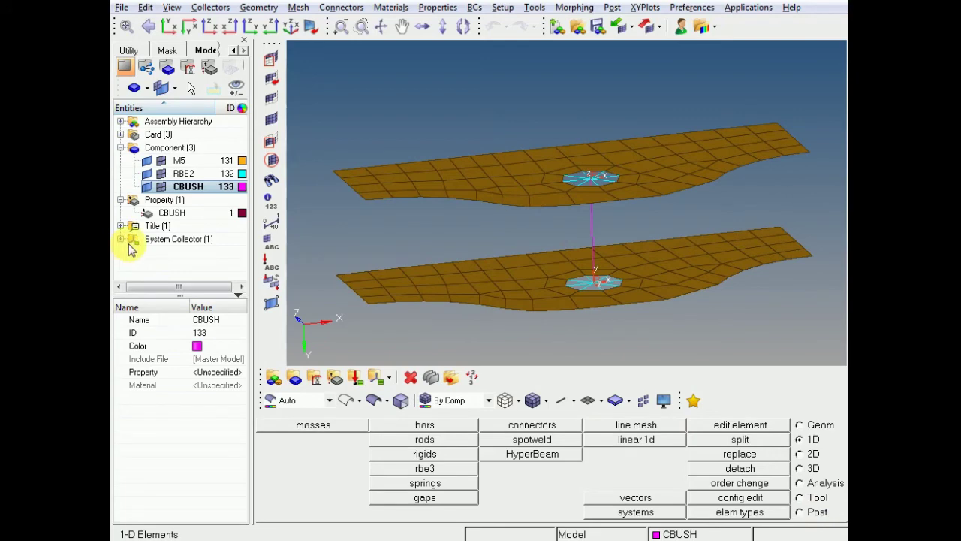
pyautogui.click(175, 212)
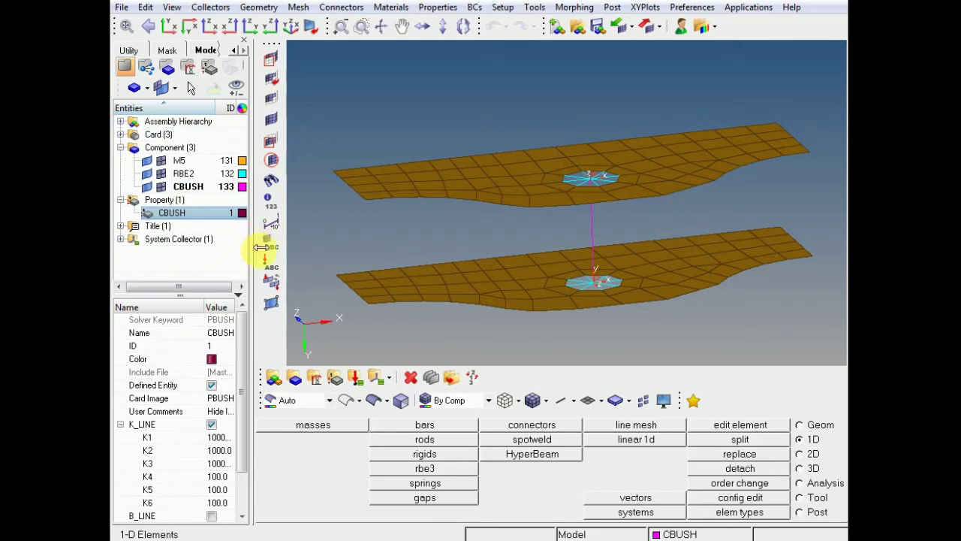
pyautogui.moveTo(259, 248); pyautogui.dragTo(283, 246)
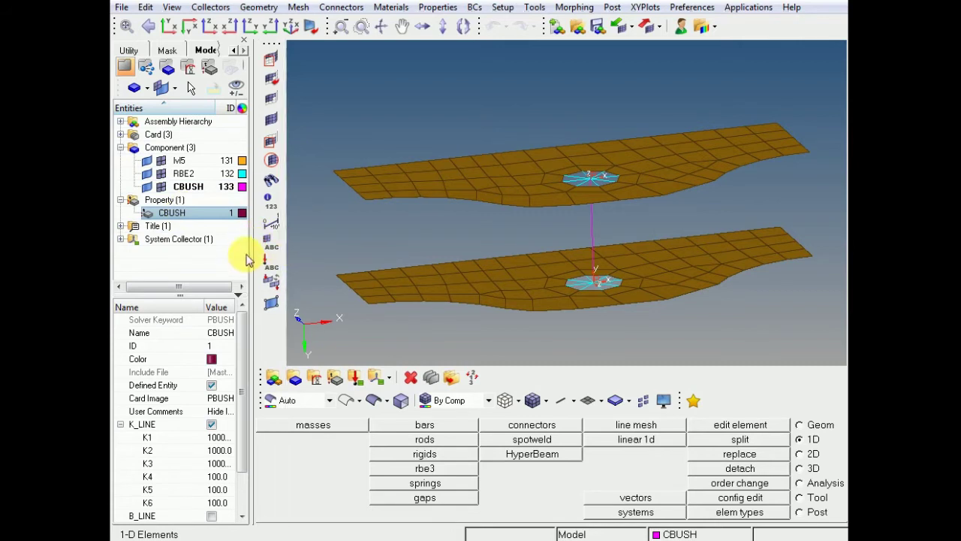
pyautogui.moveTo(260, 254); pyautogui.dragTo(266, 253)
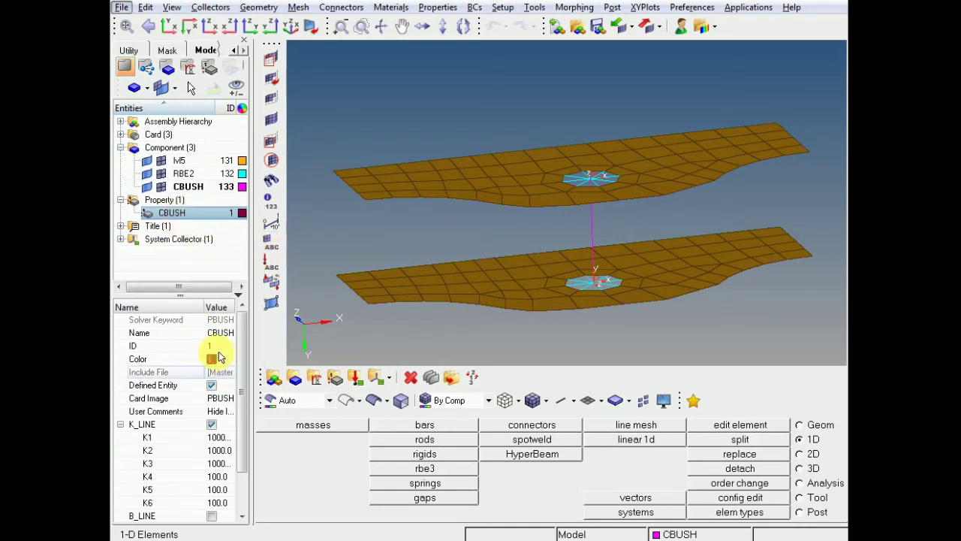
pyautogui.click(222, 398)
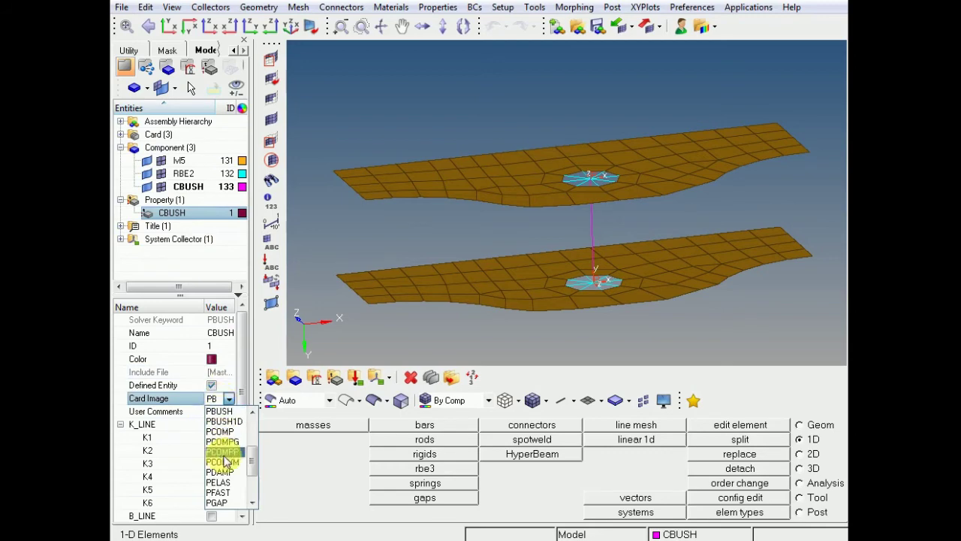
pyautogui.click(292, 347)
pyautogui.click(299, 350)
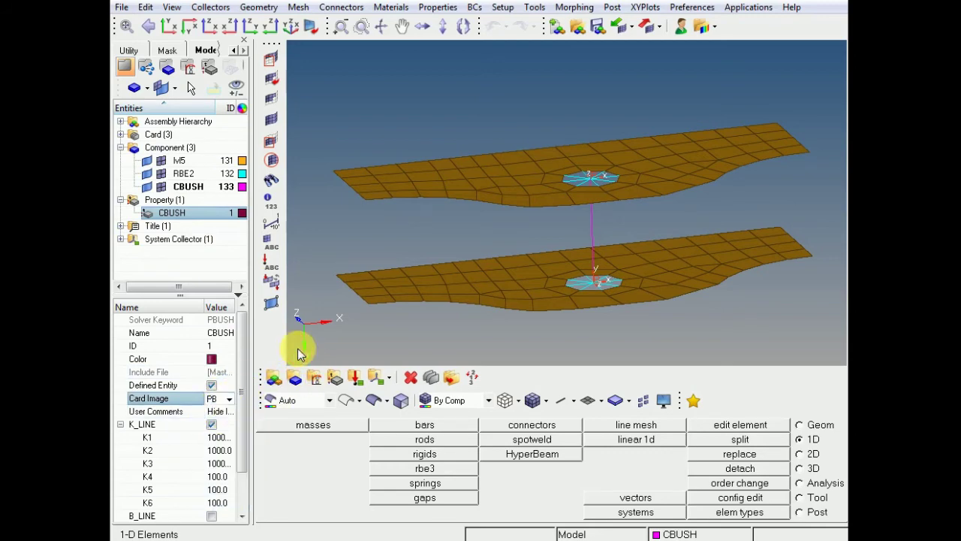
pyautogui.click(212, 425)
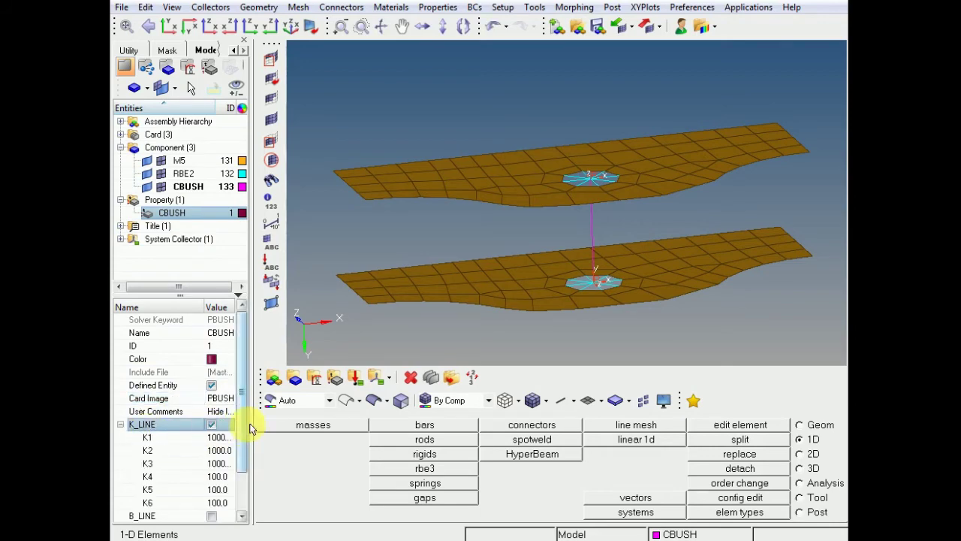
pyautogui.moveTo(260, 441); pyautogui.dragTo(280, 442)
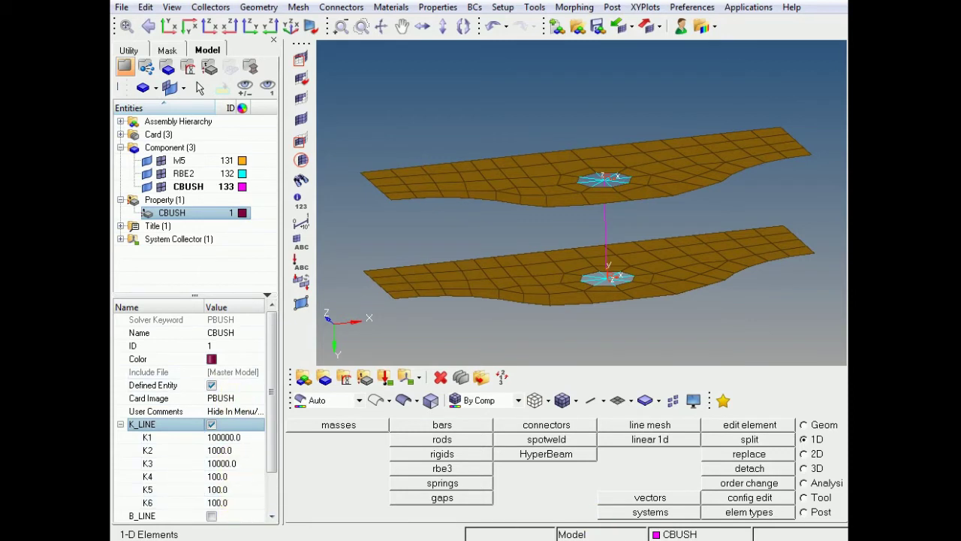
# Switch to the Bolt FE Modeling note, append "=c" to the Huth formule line and return to the model.
pyautogui.hotkey('alt', 'Tab')
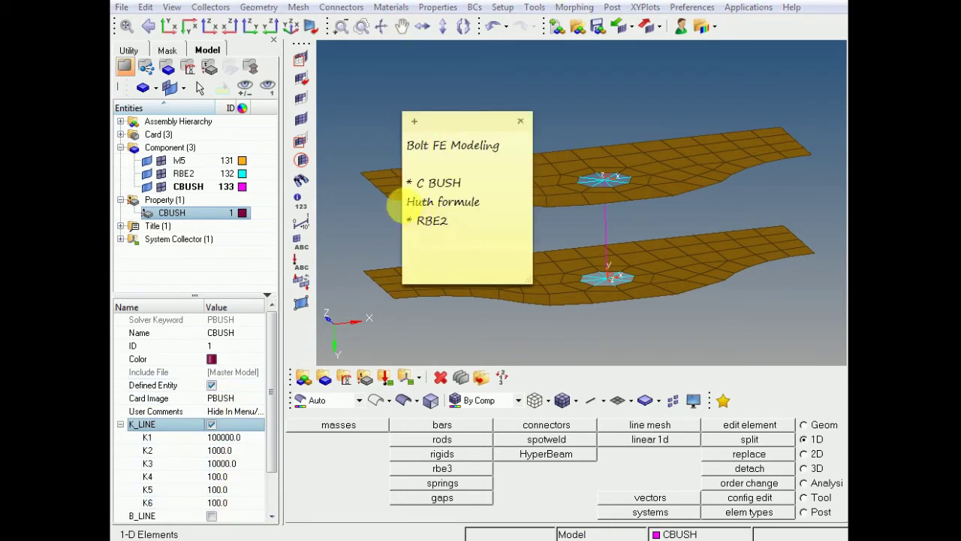
pyautogui.moveTo(408, 212); pyautogui.dragTo(467, 212)
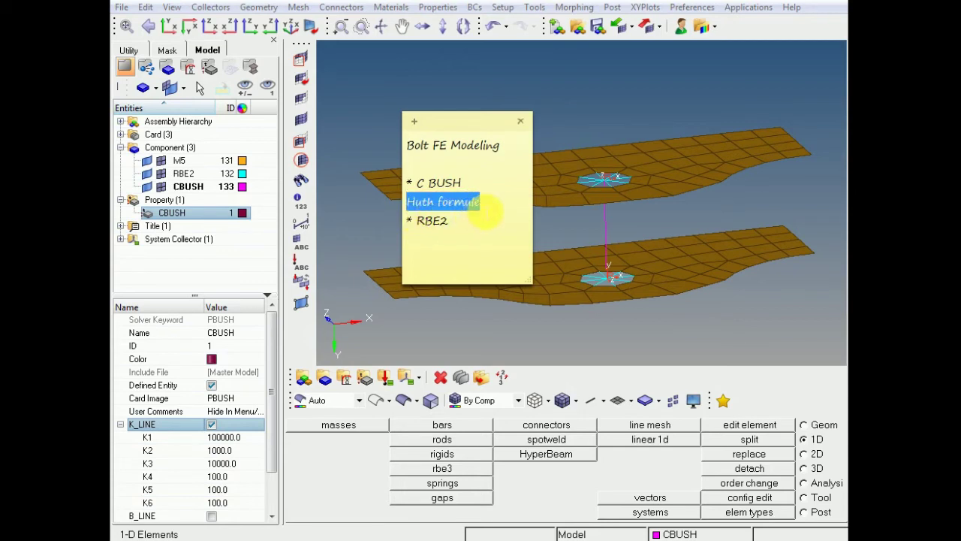
pyautogui.click(486, 212)
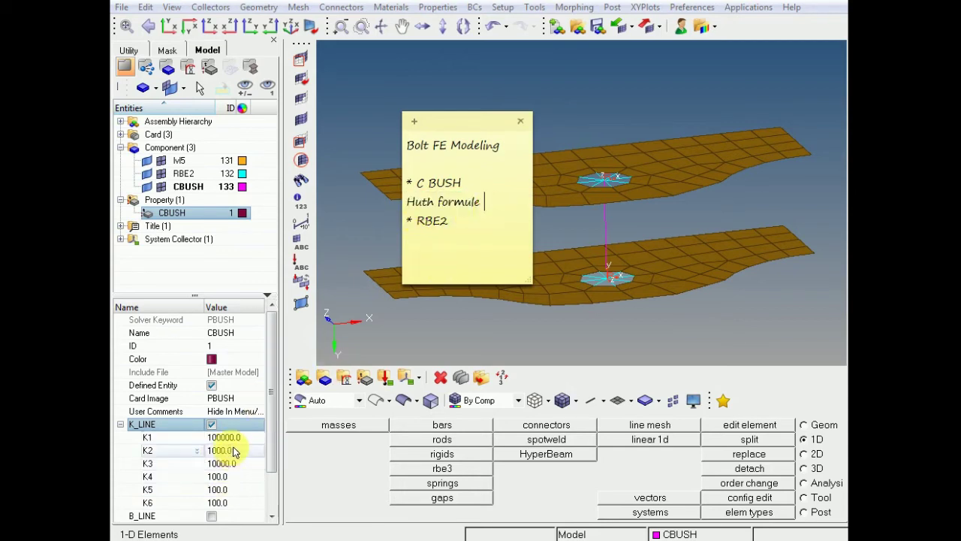
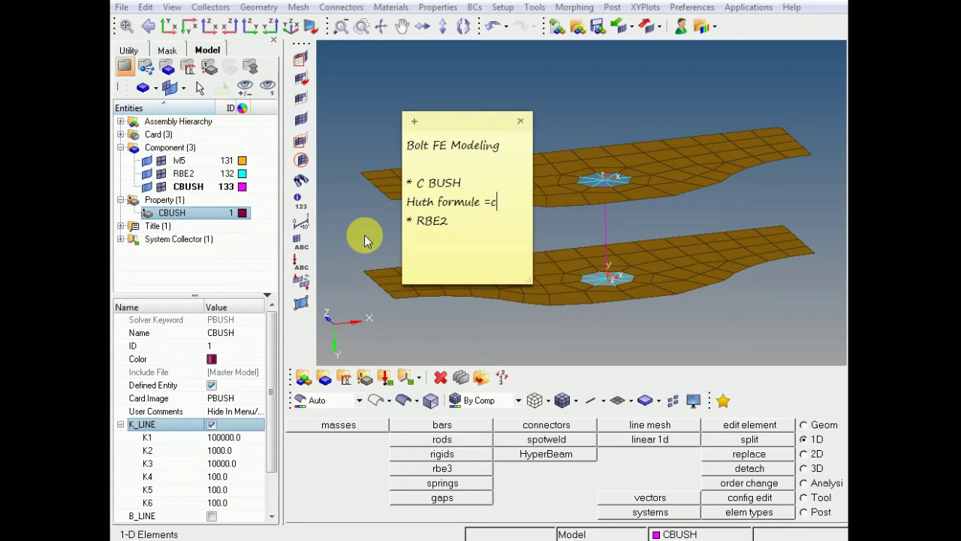
pyautogui.click(379, 217)
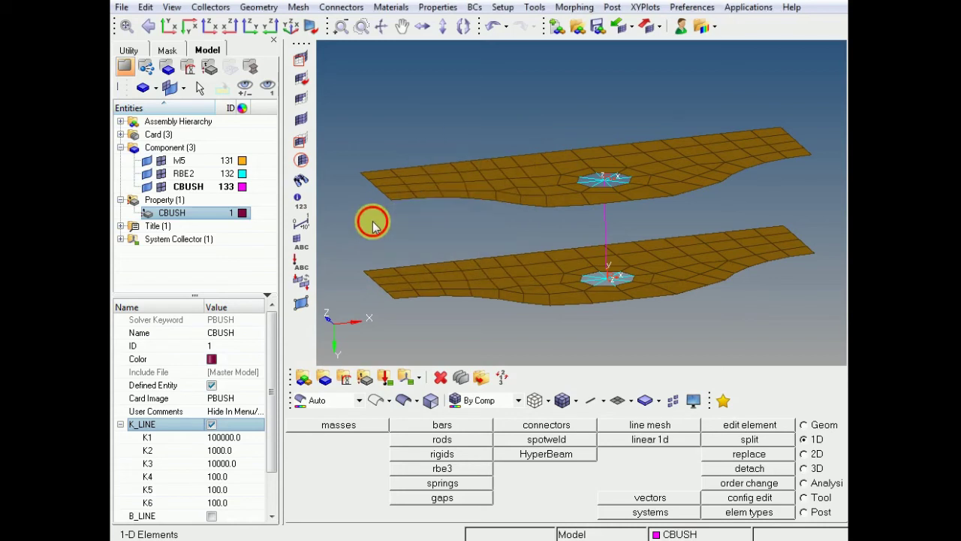
# Review the K_LINE stiffness entries of the CBUSH property, then deselect the property.
pyautogui.scroll(-1, 275, 376)
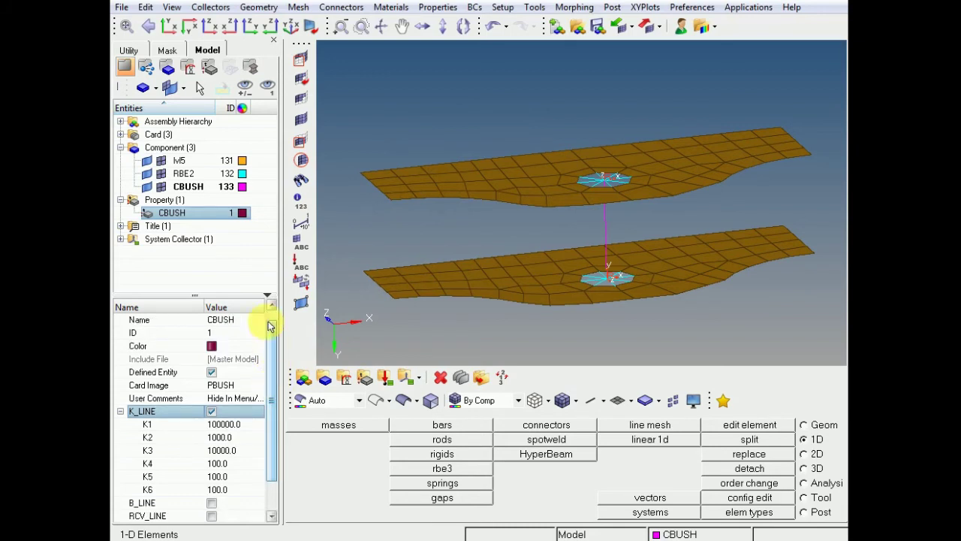
pyautogui.click(225, 425)
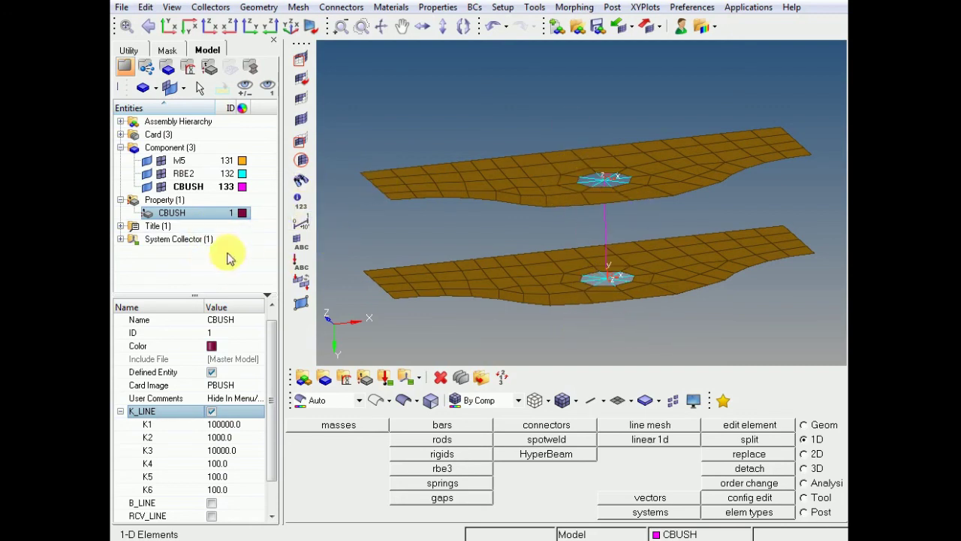
pyautogui.click(189, 253)
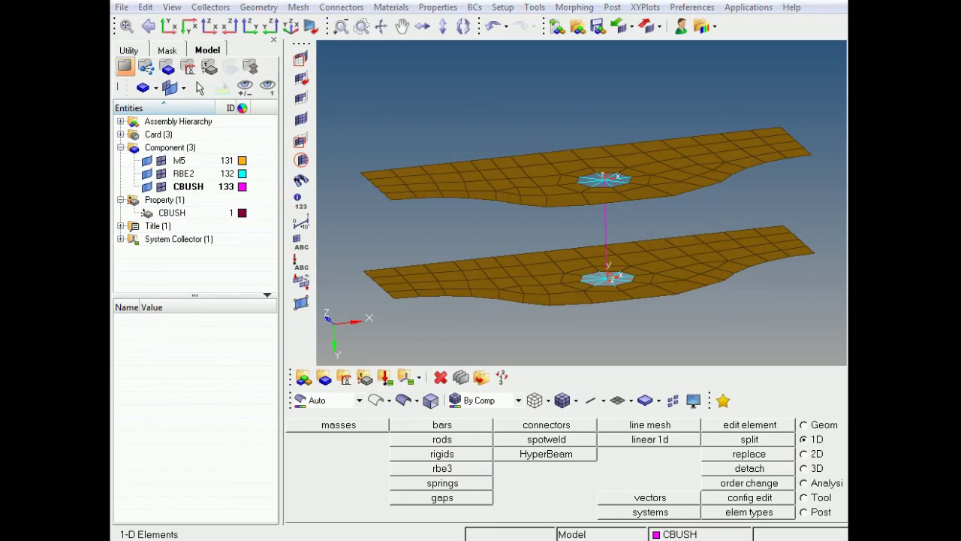
pyautogui.click(429, 2)
pyautogui.moveTo(410, 153); pyautogui.dragTo(433, 154)
pyautogui.click(459, 88)
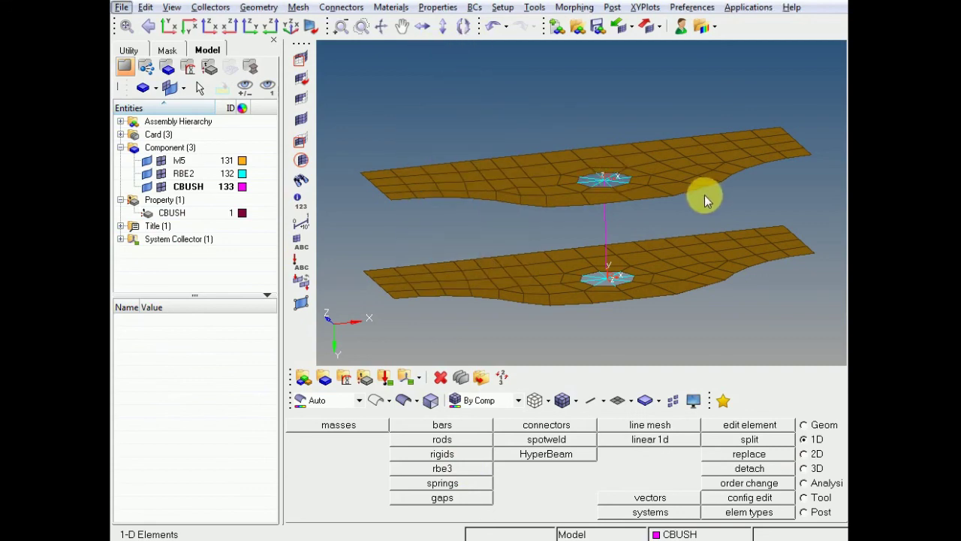
pyautogui.keyDown('ctrl'); pyautogui.moveTo(704, 199); pyautogui.dragTo(605, 290); pyautogui.keyUp('ctrl')
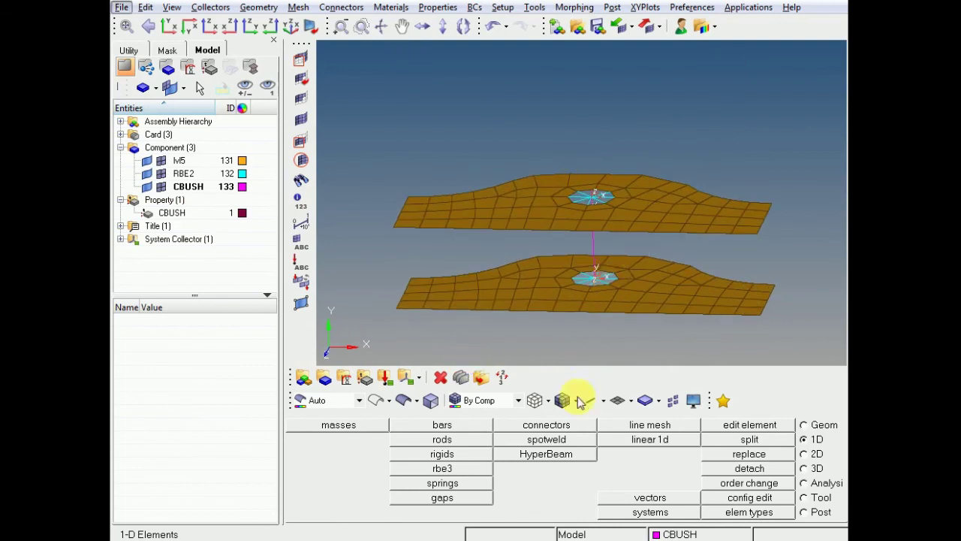